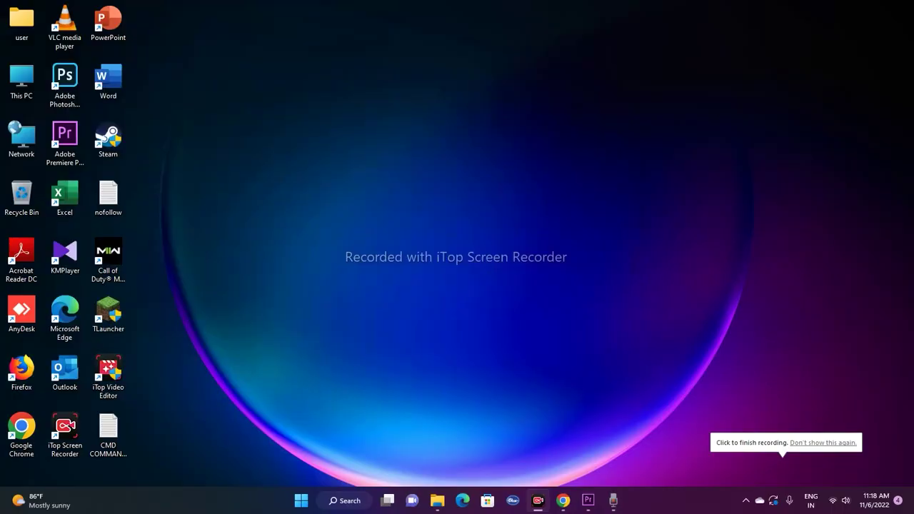
Step: Switch to Chrome, review the COD Modern Warfare 2 Full Screen Not Working article down to its page contents, and minimize the browser
click(563, 500)
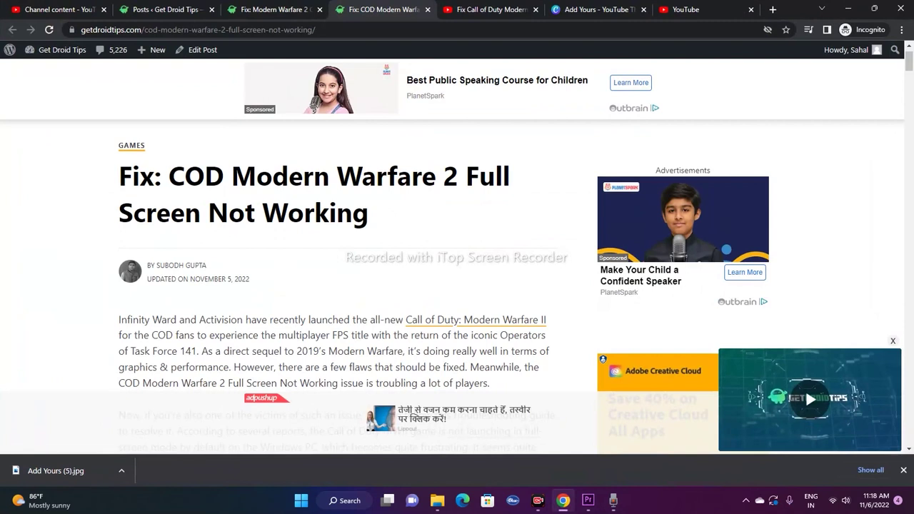
drag(168, 177, 368, 213)
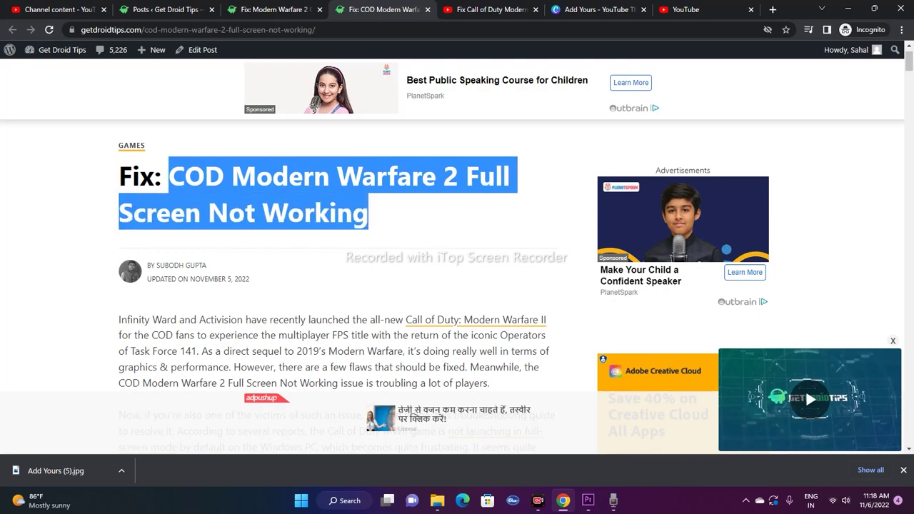
click(369, 212)
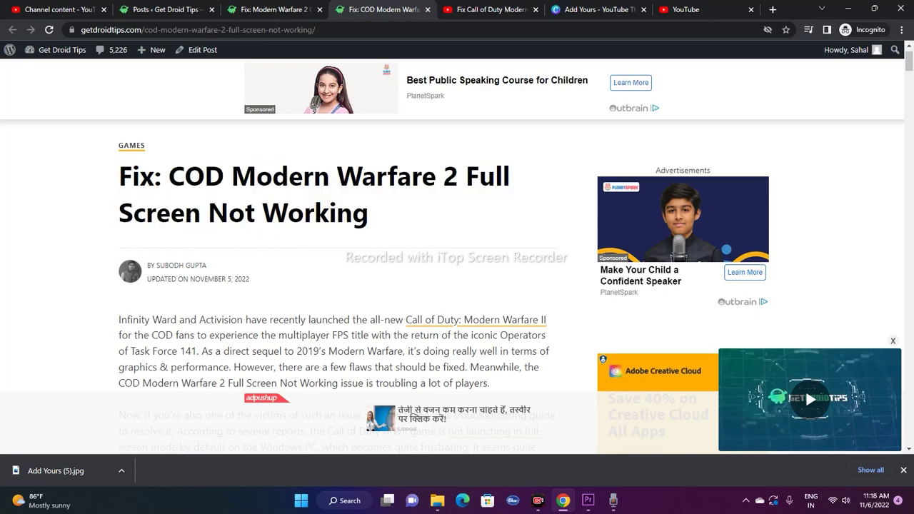
scroll(457, 256, down, 10)
scroll(457, 257, up, 4)
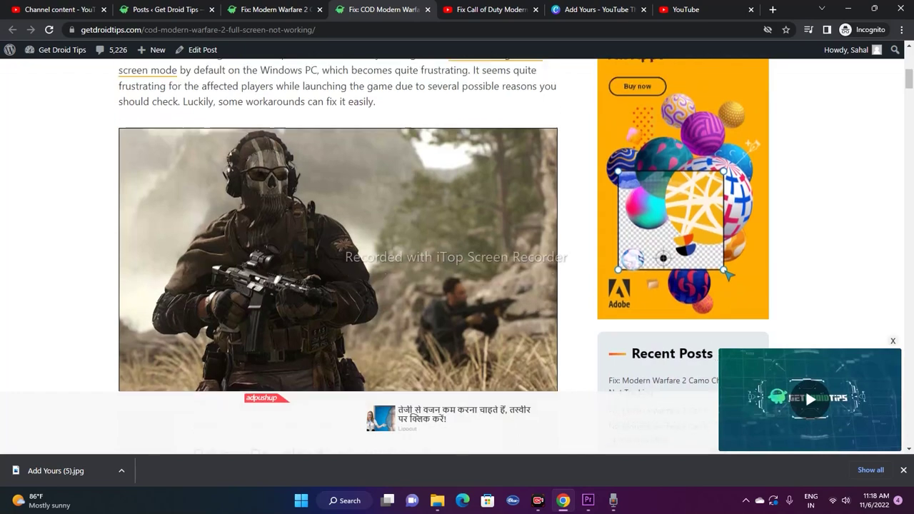
scroll(457, 257, up, 5)
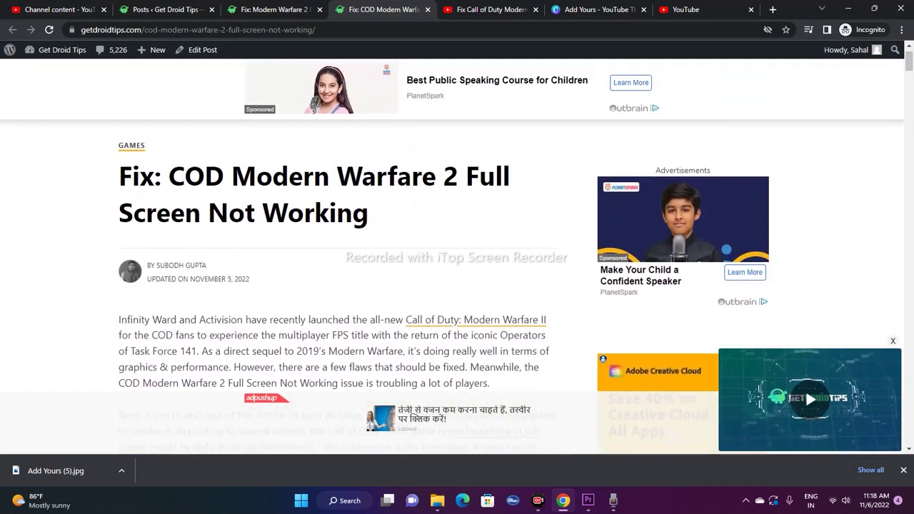
drag(120, 177, 368, 213)
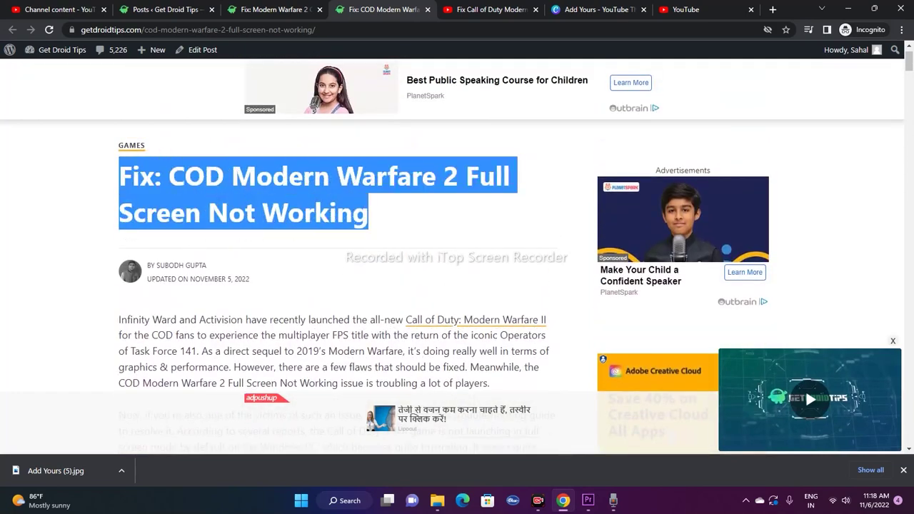
click(368, 213)
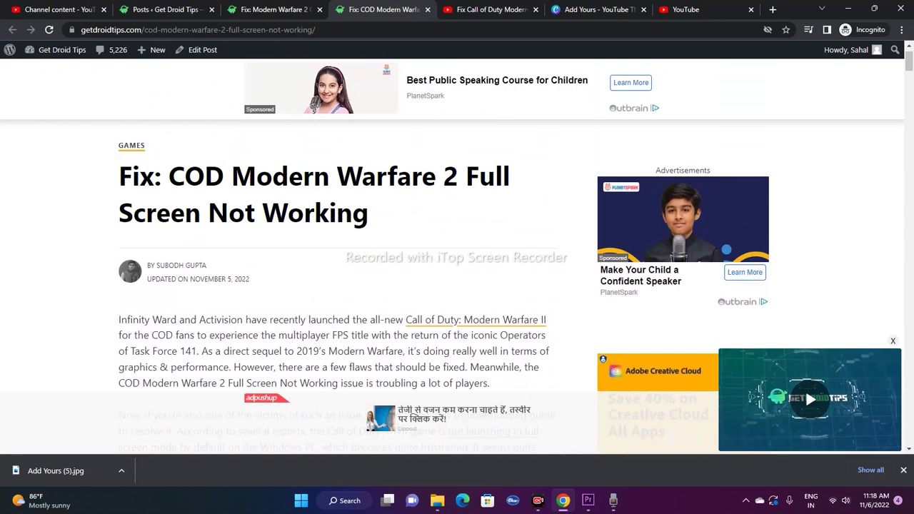
scroll(387, 101, up, 1)
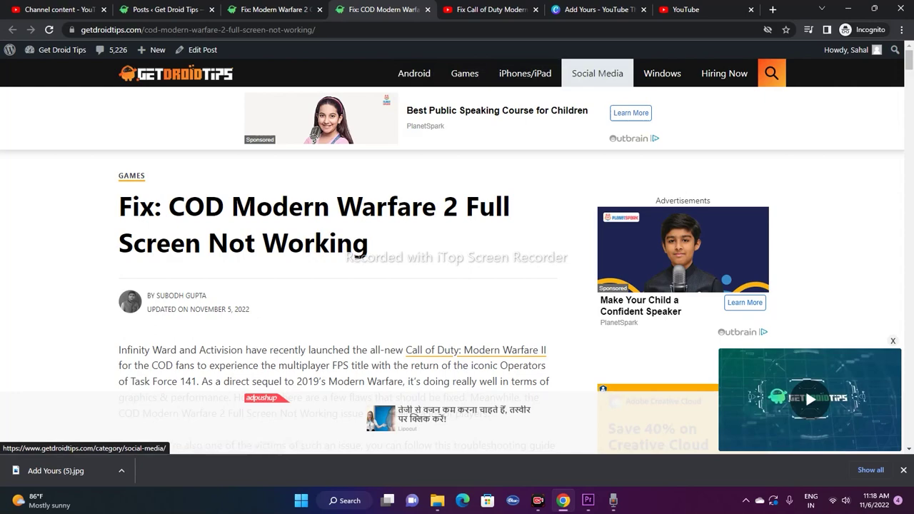
scroll(500, 121, down, 5)
scroll(214, 218, down, 9)
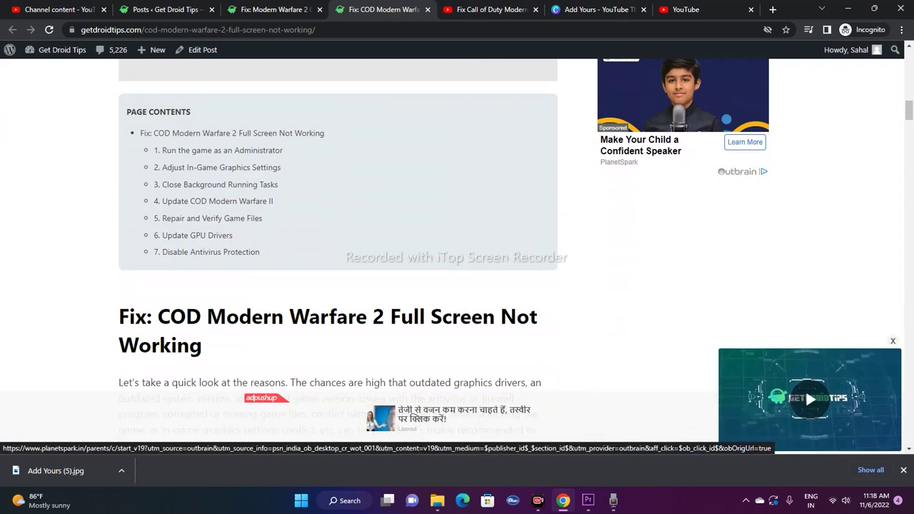
click(847, 9)
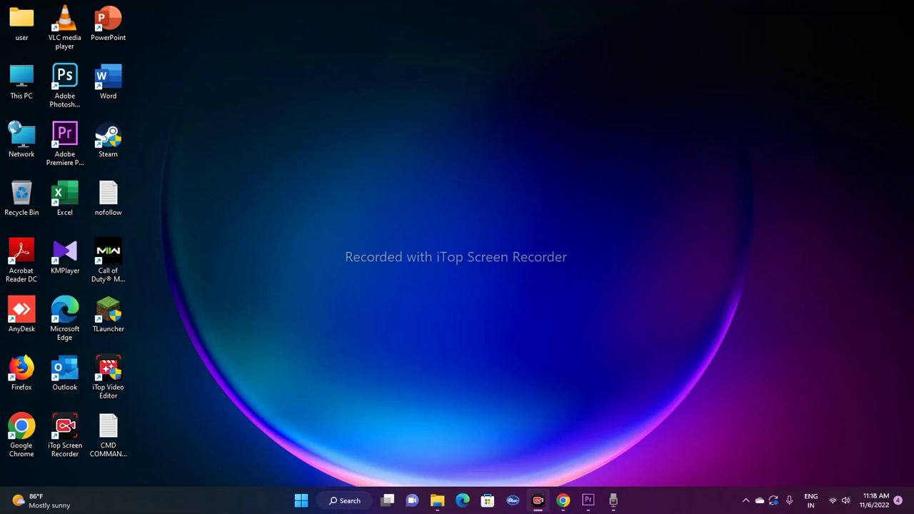
Step: Open This PC in a maximized File Explorer window and go into Local Disk (C:)
double_click(22, 80)
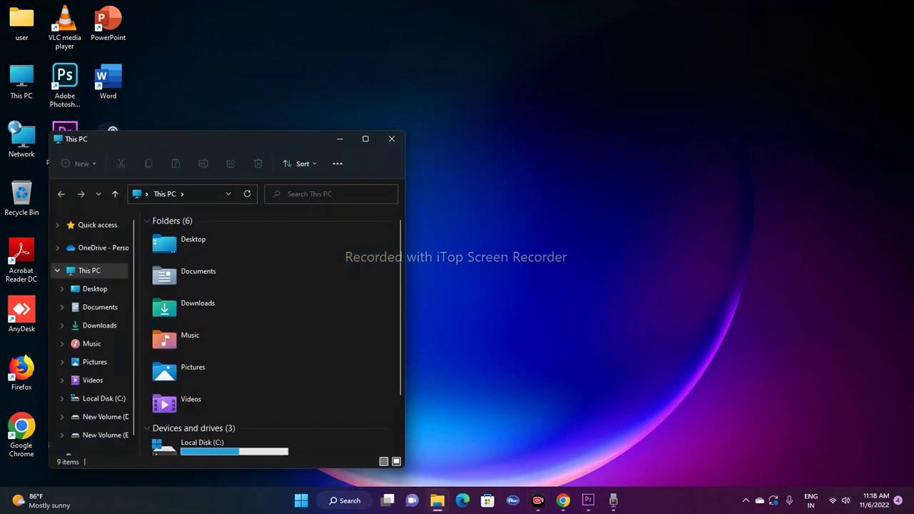
key(super+Up)
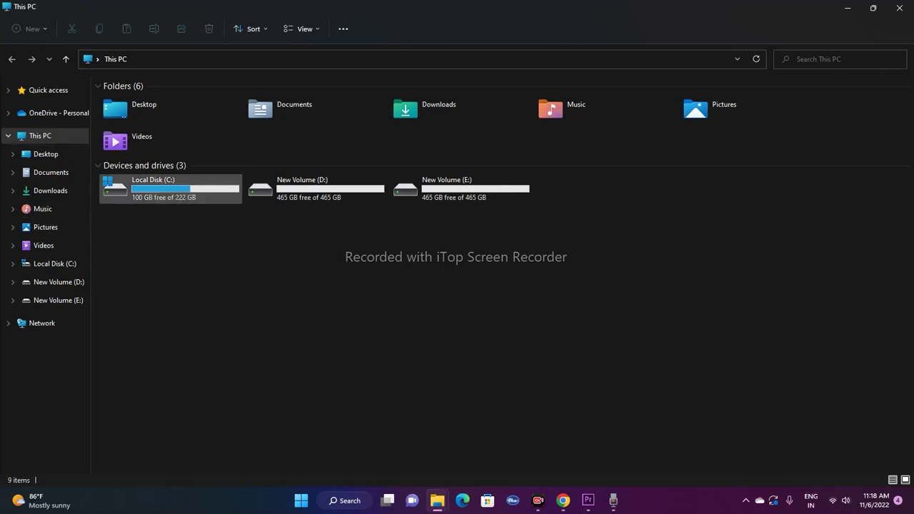
double_click(154, 187)
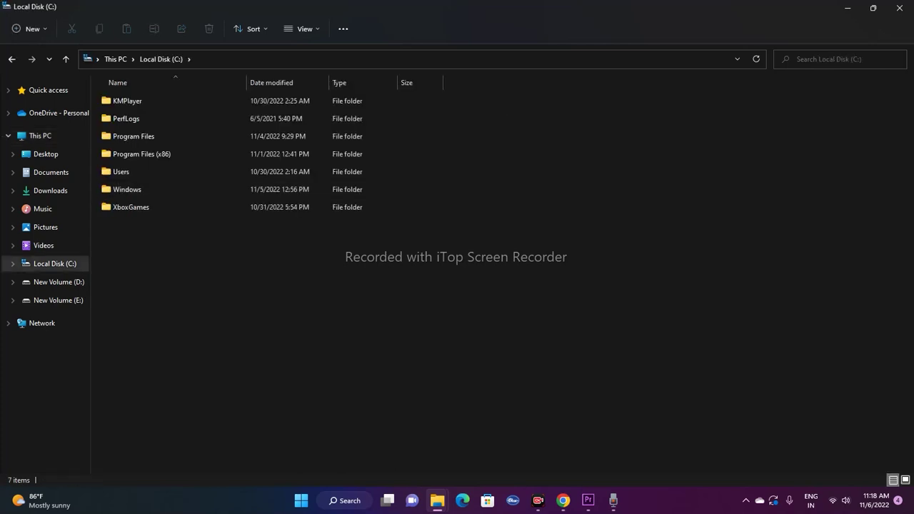
click(11, 58)
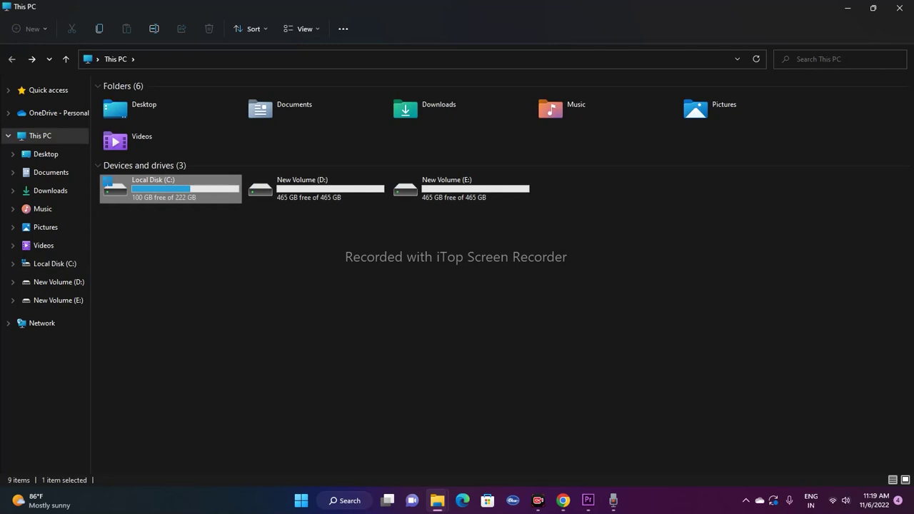
double_click(182, 190)
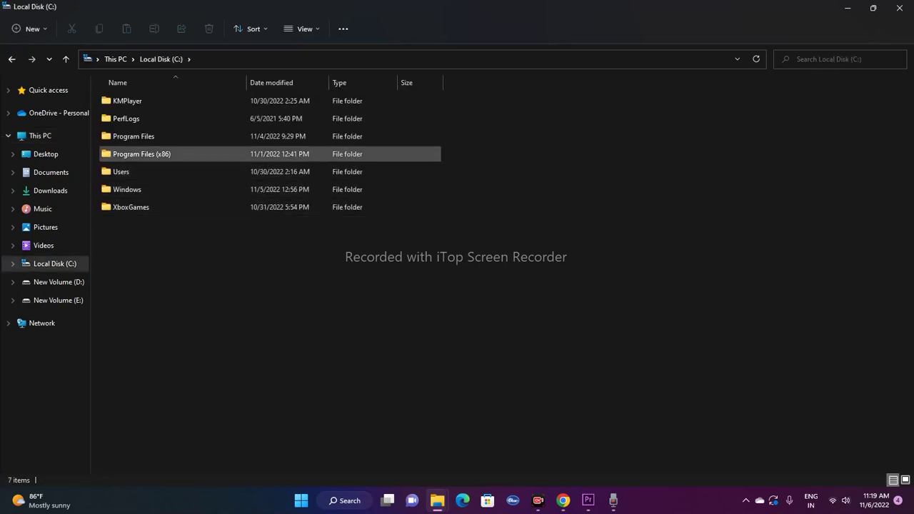
Step: Go to the game's installation folder at Program Files (x86)\Steam\steamapps\common\Call of Duty HQ
double_click(182, 155)
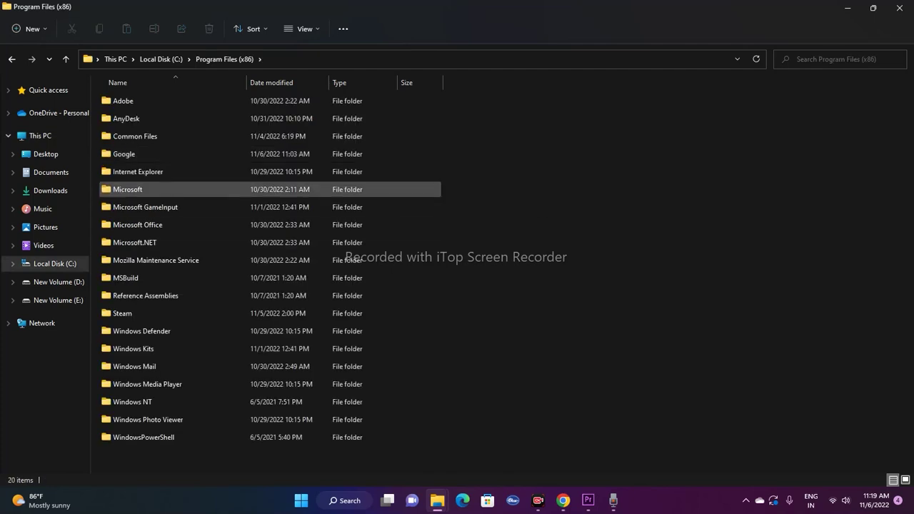
double_click(143, 313)
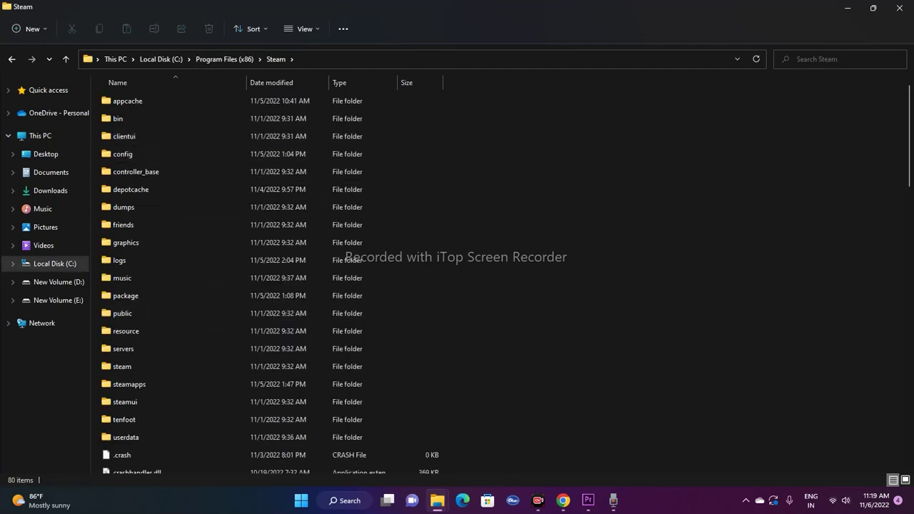
double_click(128, 384)
click(127, 100)
double_click(127, 100)
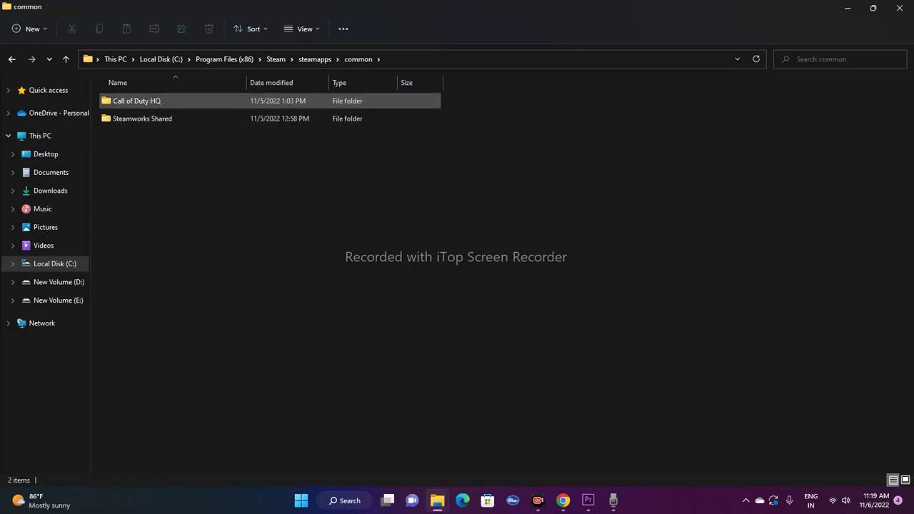
double_click(127, 101)
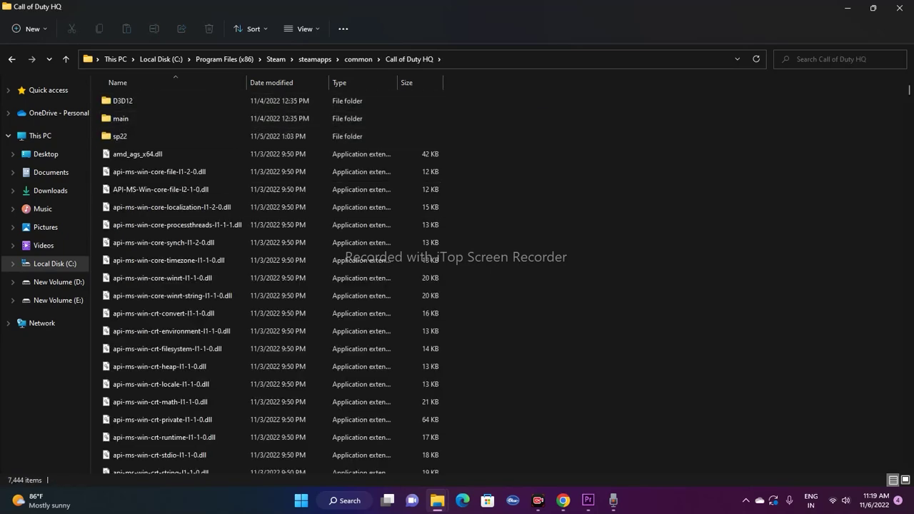
Step: Run the cod application from the Call of Duty HQ folder as administrator and close the folder window
scroll(214, 207, down, 6)
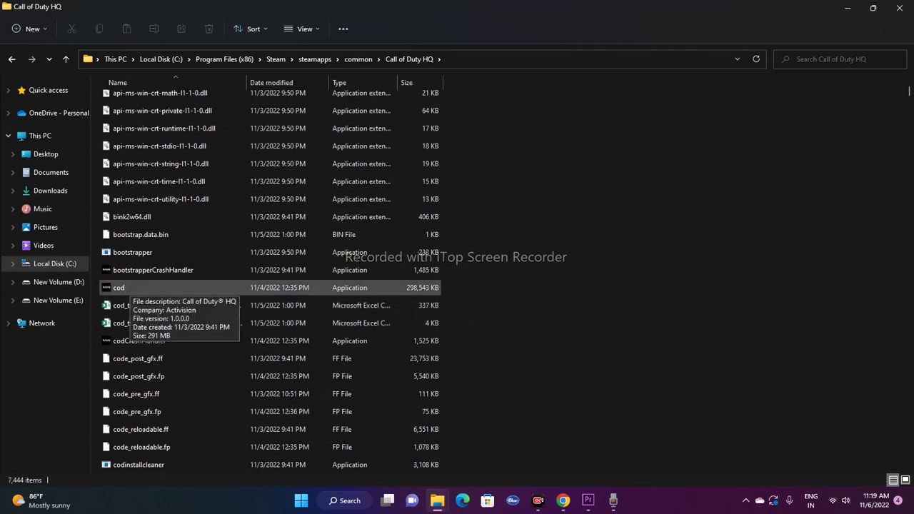
click(125, 287)
right_click(152, 288)
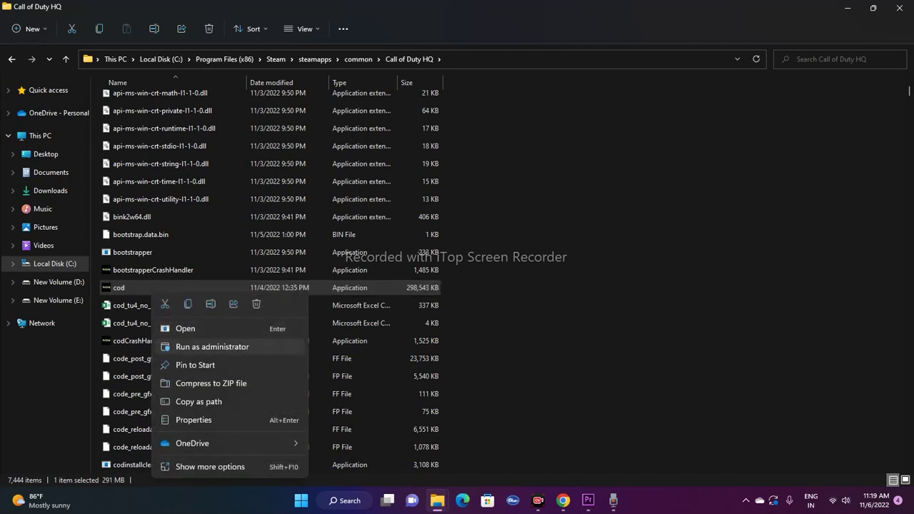
click(212, 346)
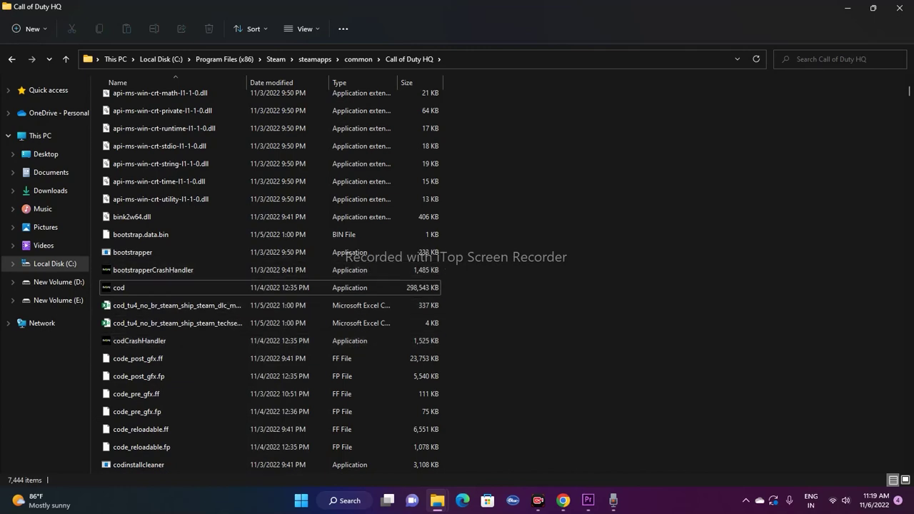
click(899, 8)
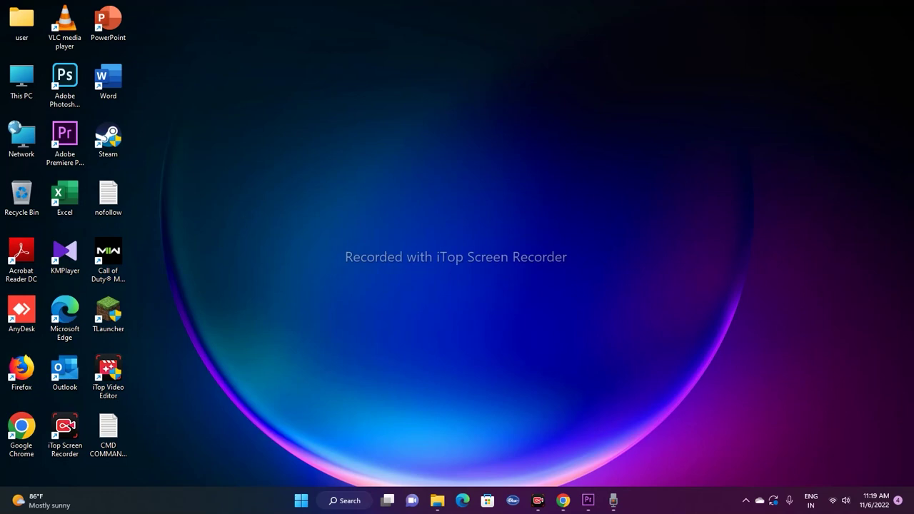
Step: Find and launch Steam, continuing past the compatibility mode warning
click(344, 500)
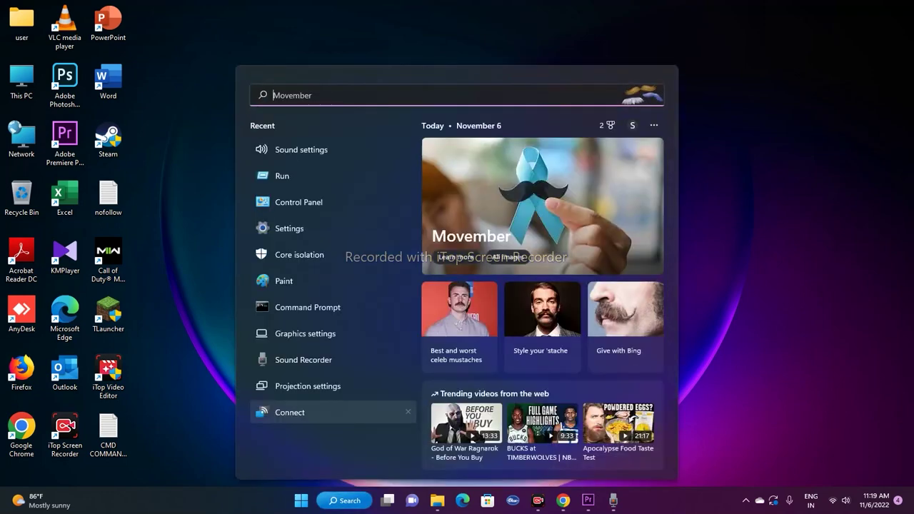
text(steam)
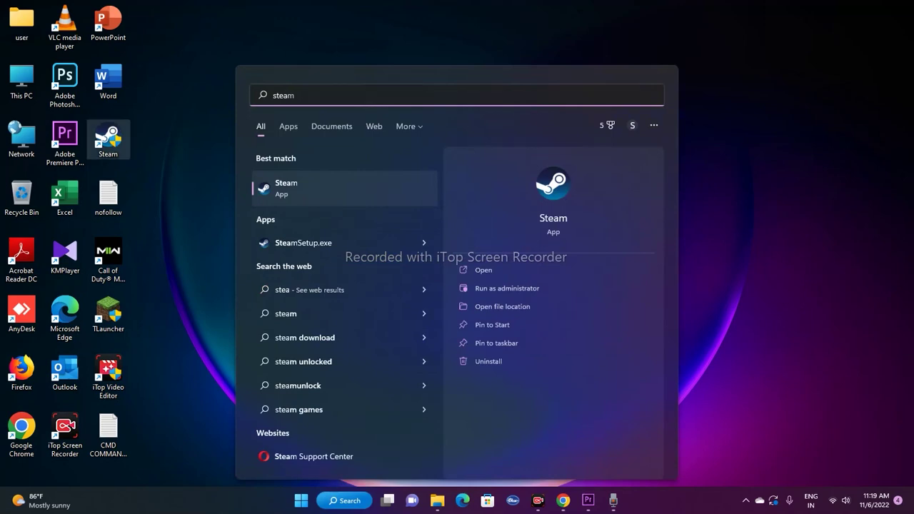
click(108, 139)
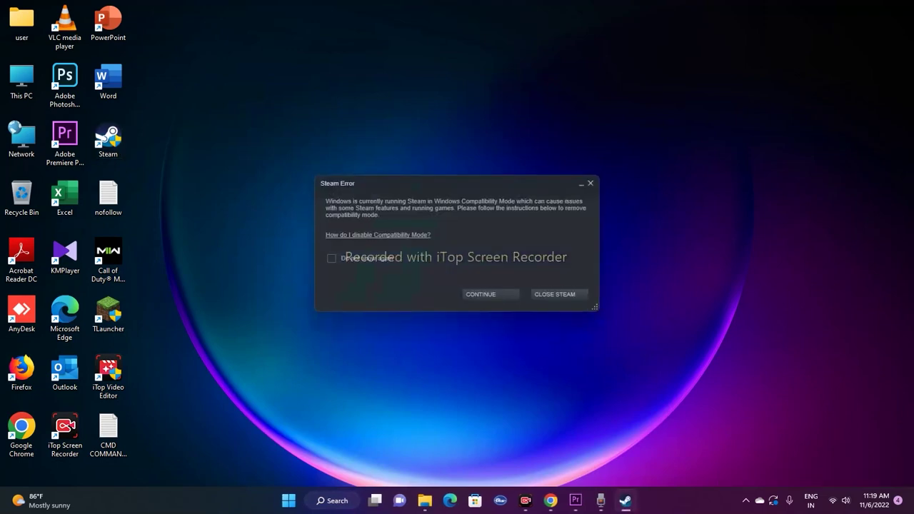
click(490, 294)
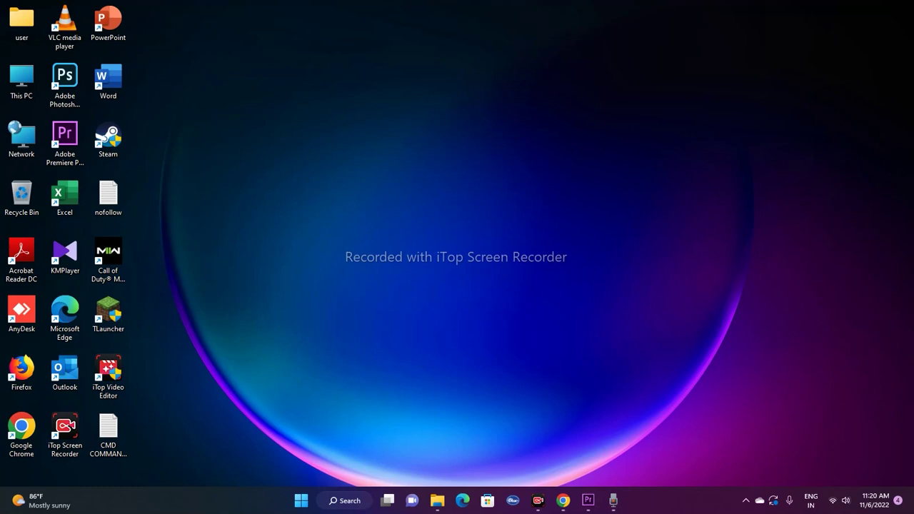
double_click(108, 139)
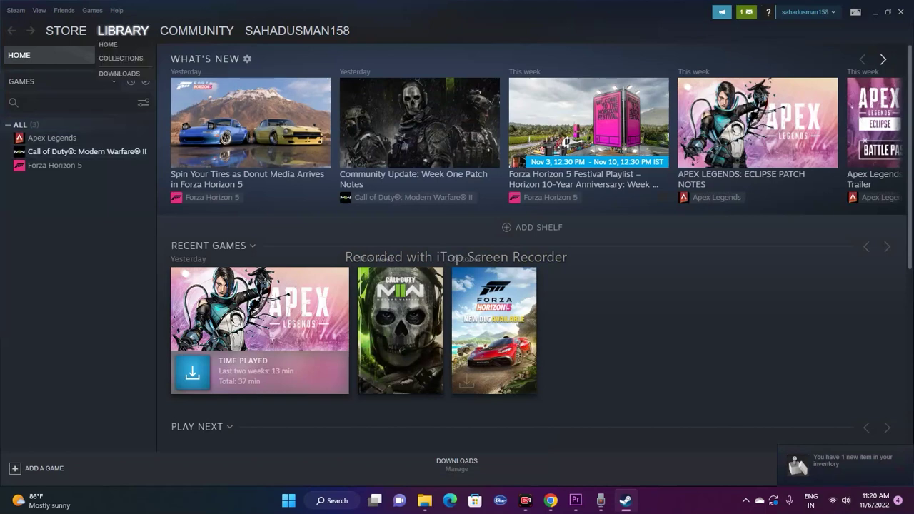
Step: Open the properties of Call of Duty: Modern Warfare II in the Steam library and browse its local files
click(85, 152)
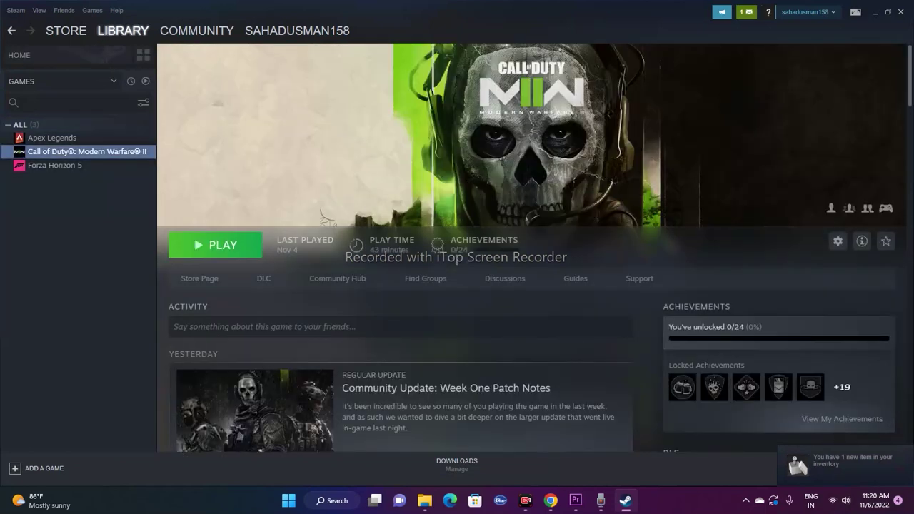
right_click(129, 156)
mouse_move(164, 211)
click(155, 225)
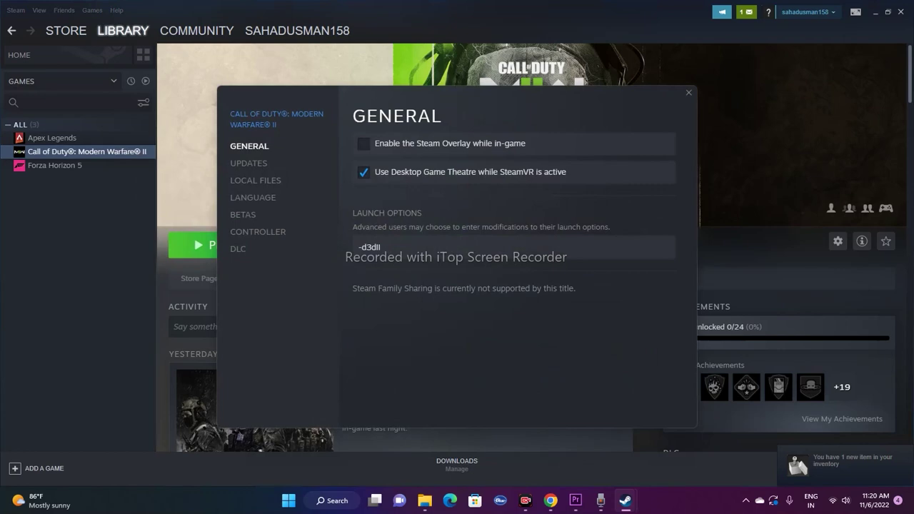
click(255, 180)
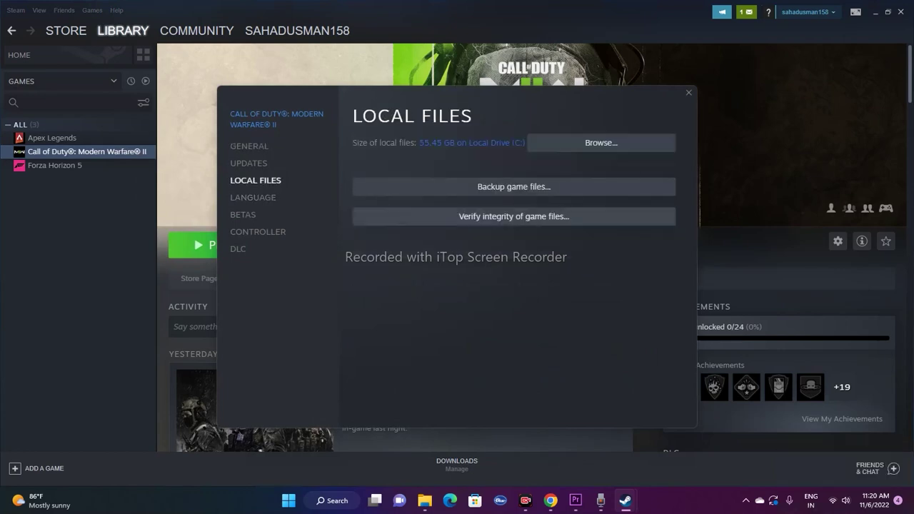
click(600, 143)
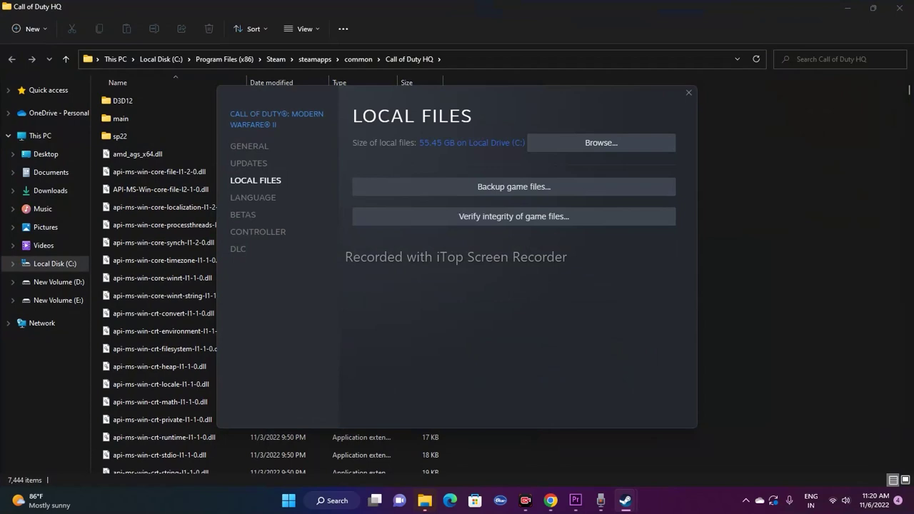
Step: Close the game's properties, switch to the Call of Duty HQ folder in File Explorer, and select its full path
click(688, 92)
mouse_move(425, 499)
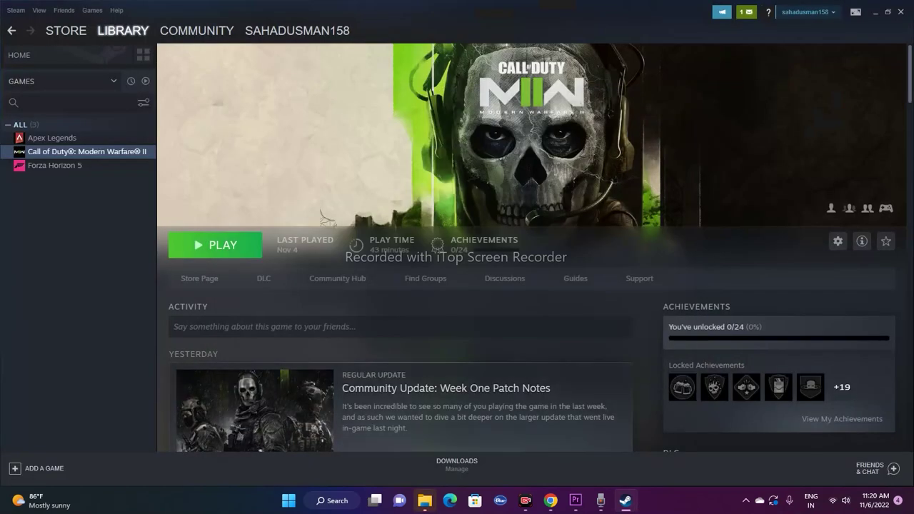
click(460, 446)
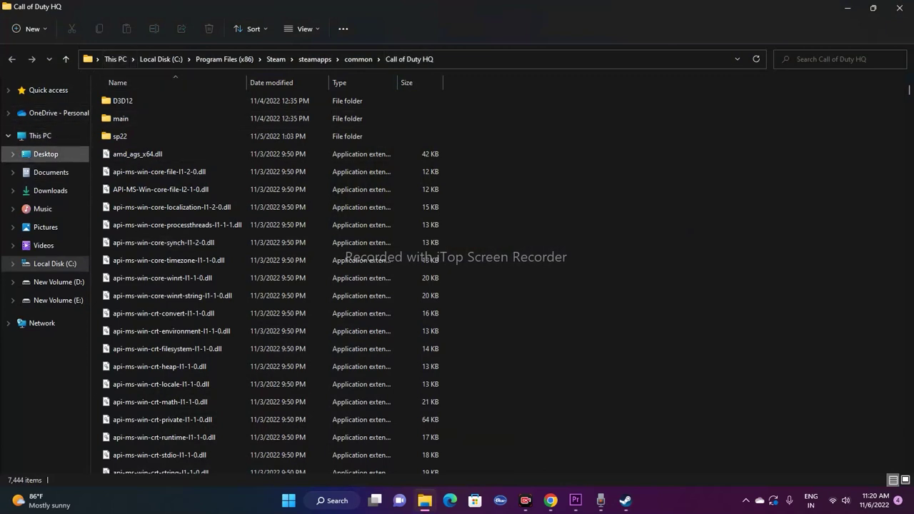
click(500, 60)
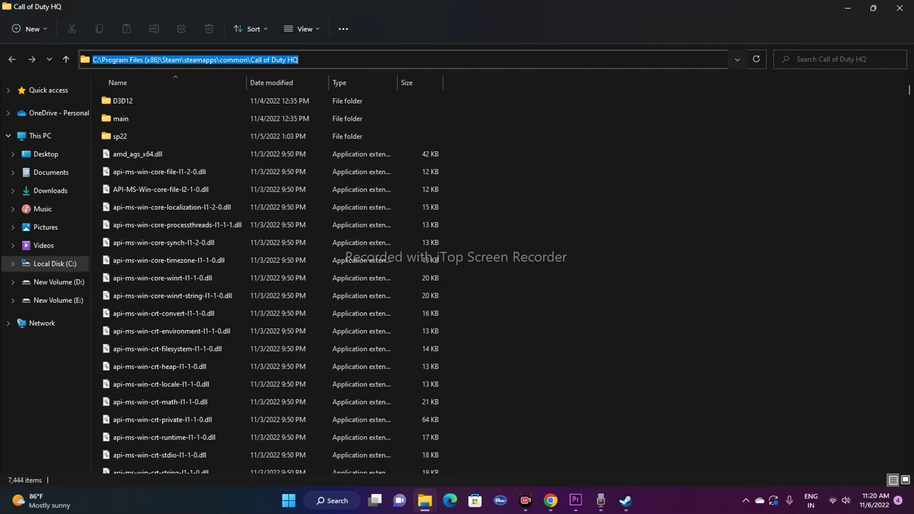
Step: Close the Call of Duty HQ folder window and minimize the Chrome and Steam windows to clear the desktop
key(Escape)
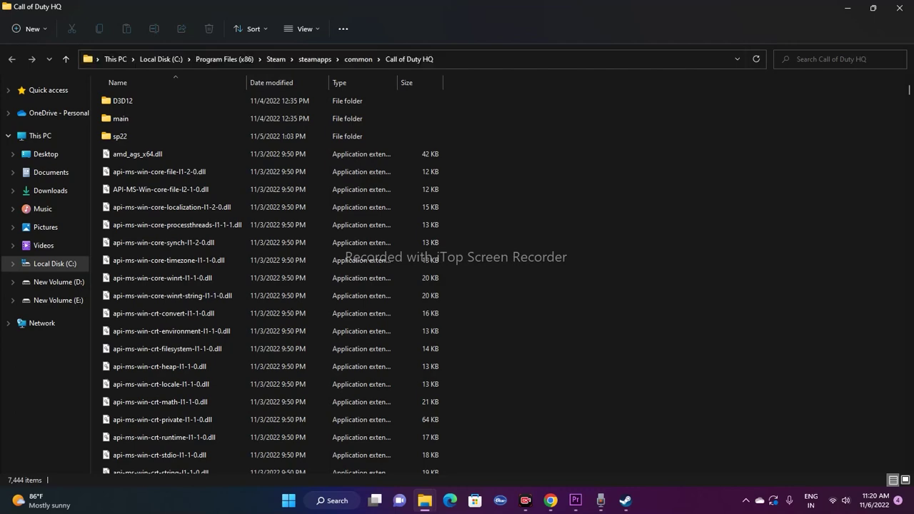
click(898, 8)
click(550, 500)
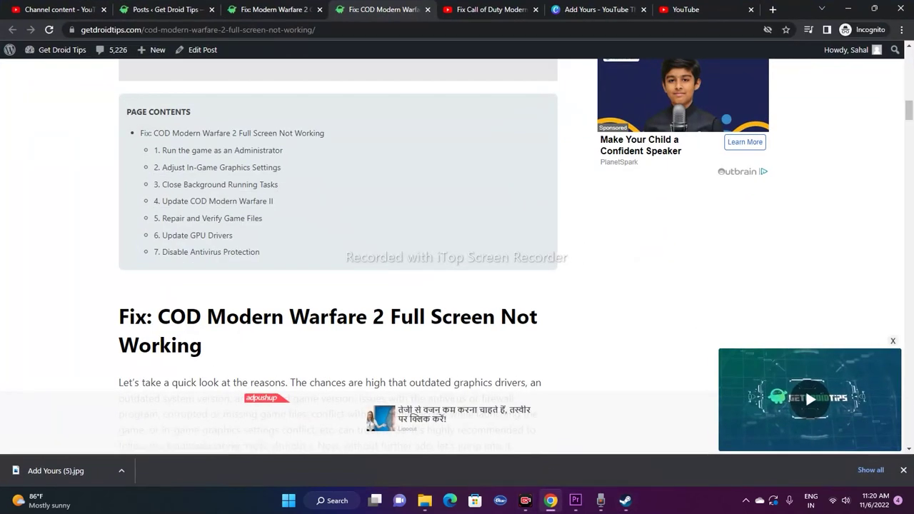
click(847, 9)
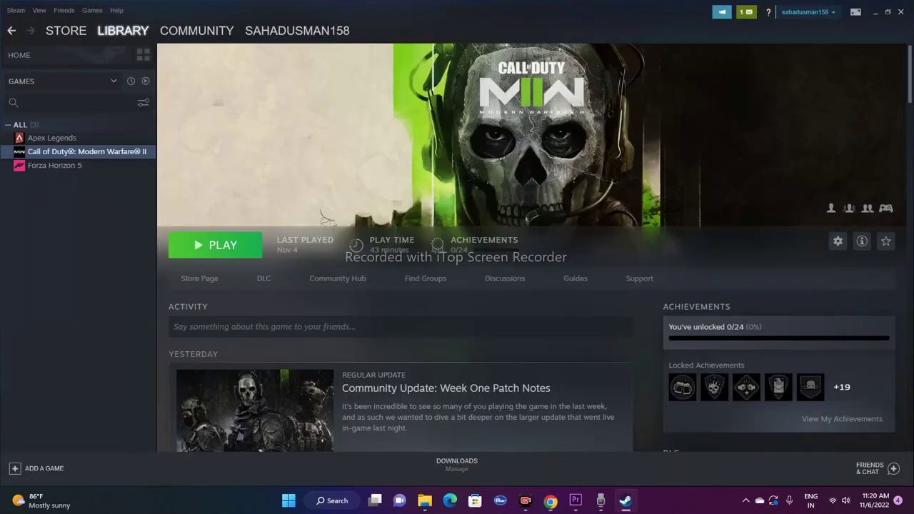
click(875, 12)
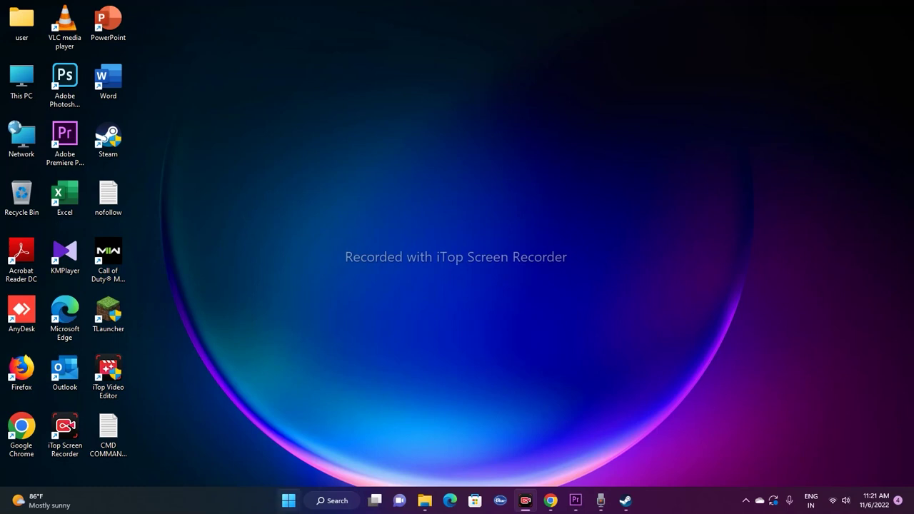
Step: Open Task Manager to examine the apps running in the background, and close it without ending any task
right_click(289, 499)
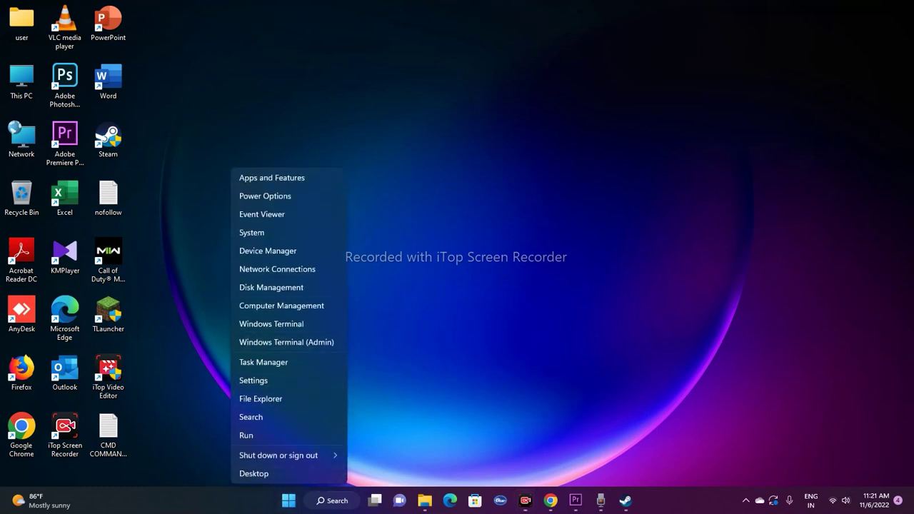
click(263, 362)
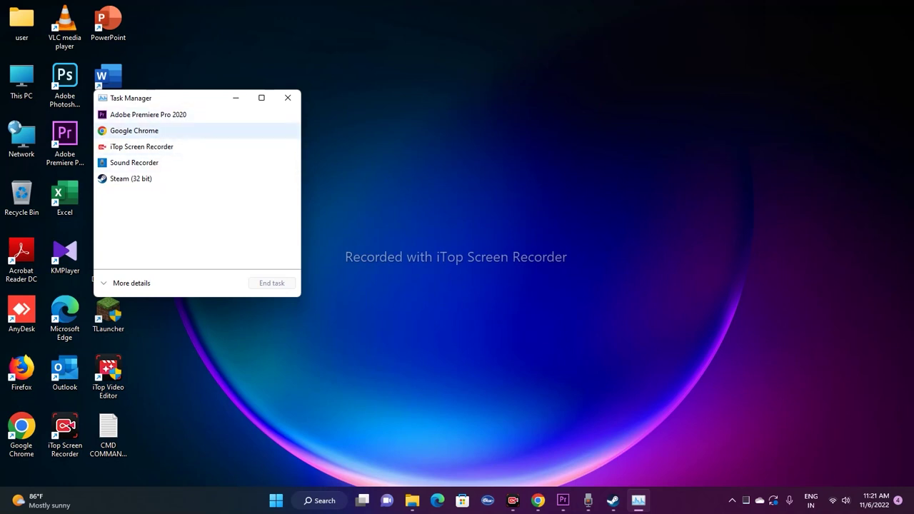
click(288, 98)
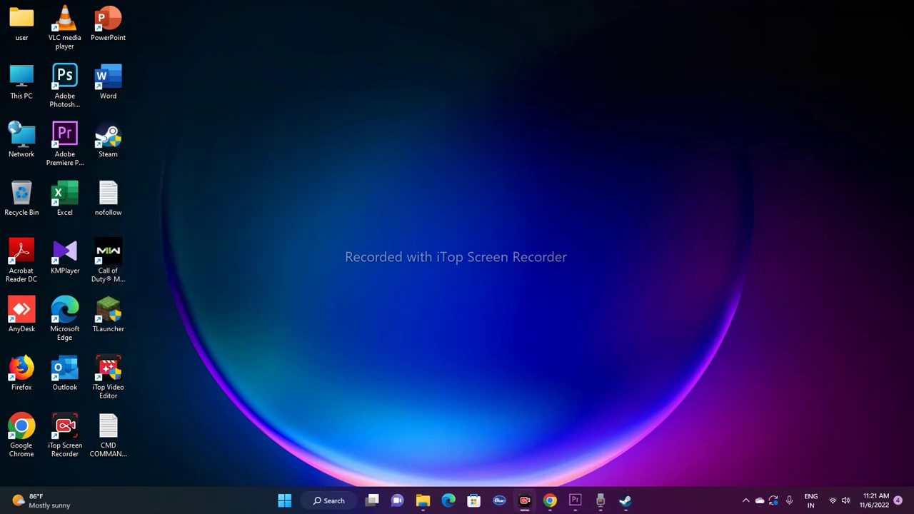
Step: Check the list of fixes in the Modern Warfare 2 full screen article in Chrome, and minimize the browser
click(624, 500)
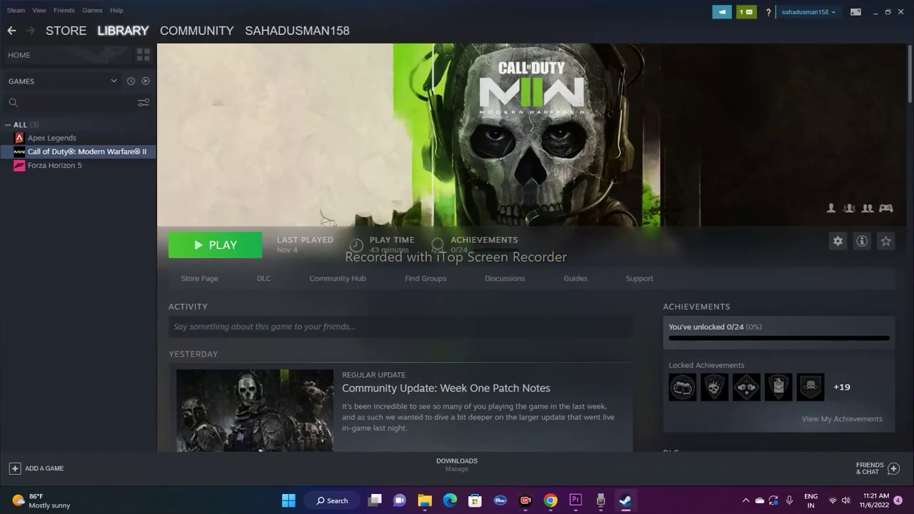
click(874, 12)
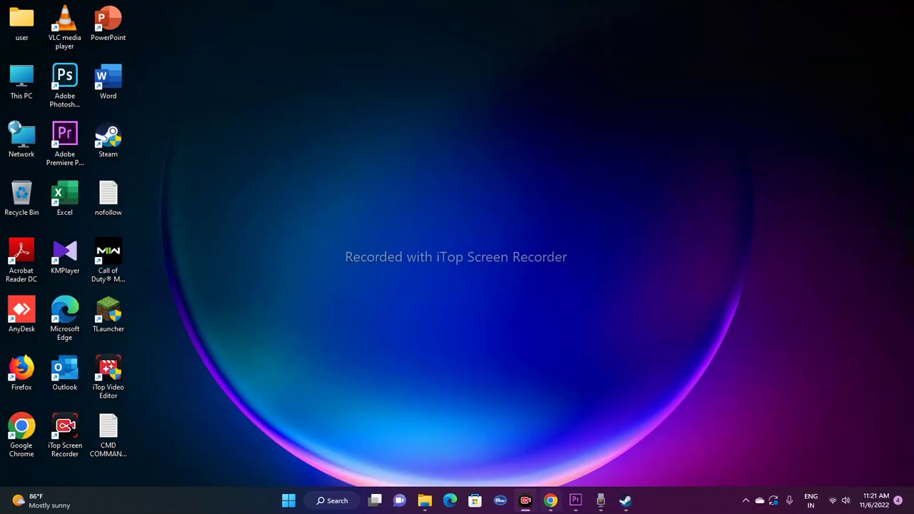
click(550, 500)
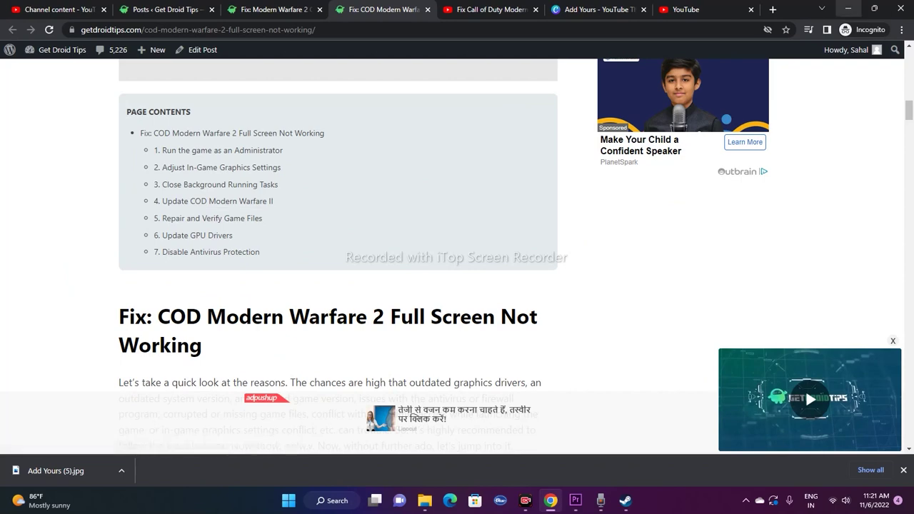
click(848, 9)
Step: Review the automatic update options in the Steam properties of Call of Duty: Modern Warfare II, and close the properties
click(625, 500)
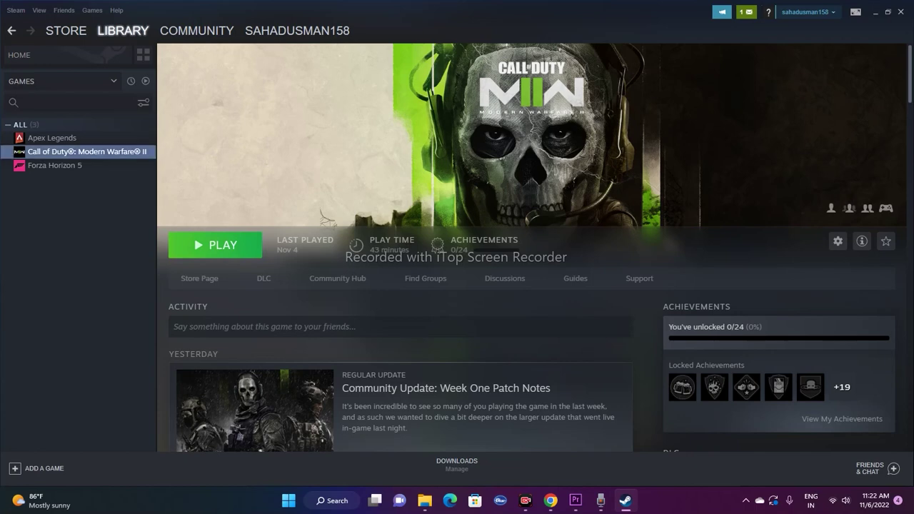
right_click(101, 153)
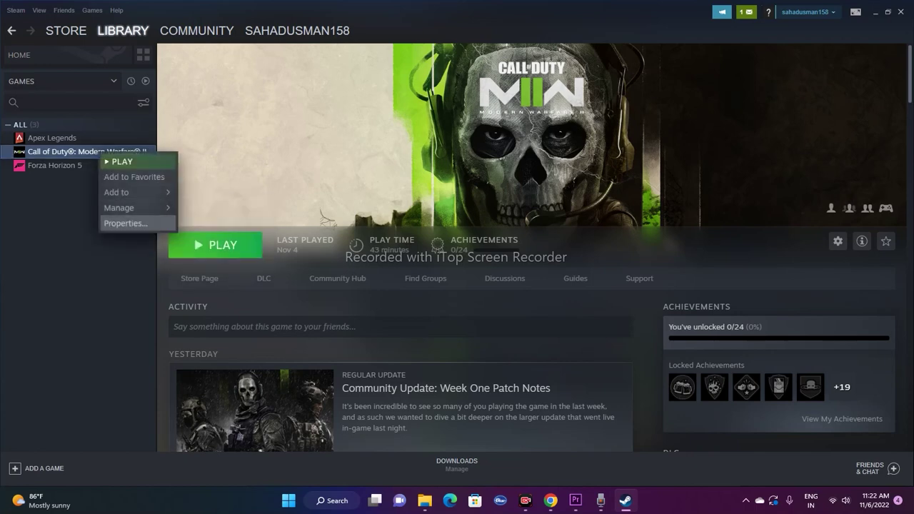
click(126, 222)
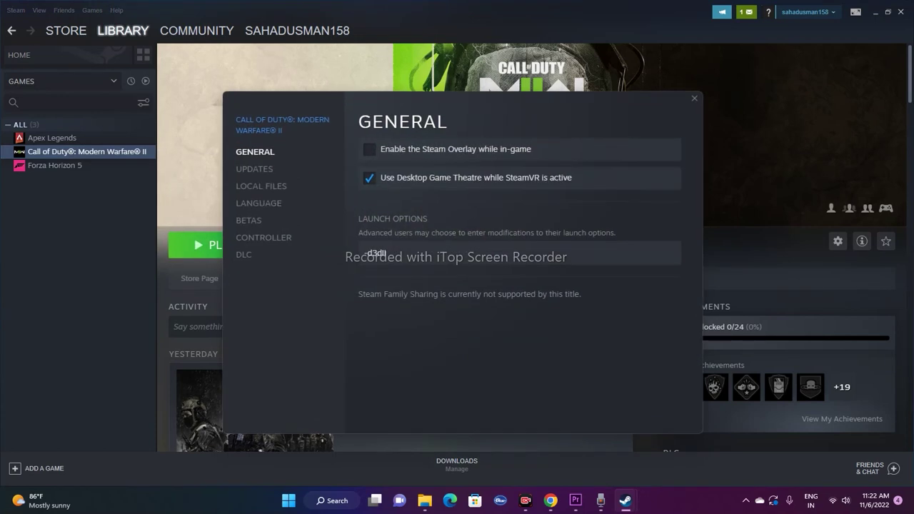
click(254, 169)
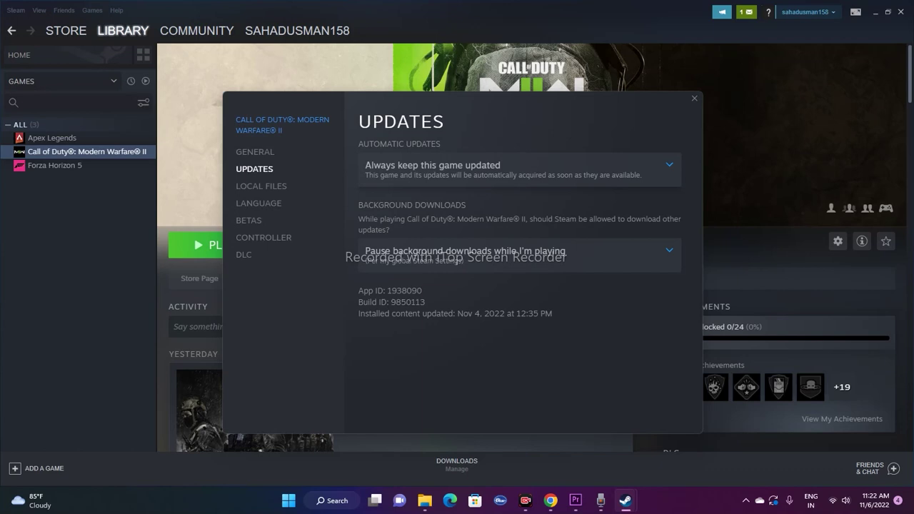
click(514, 169)
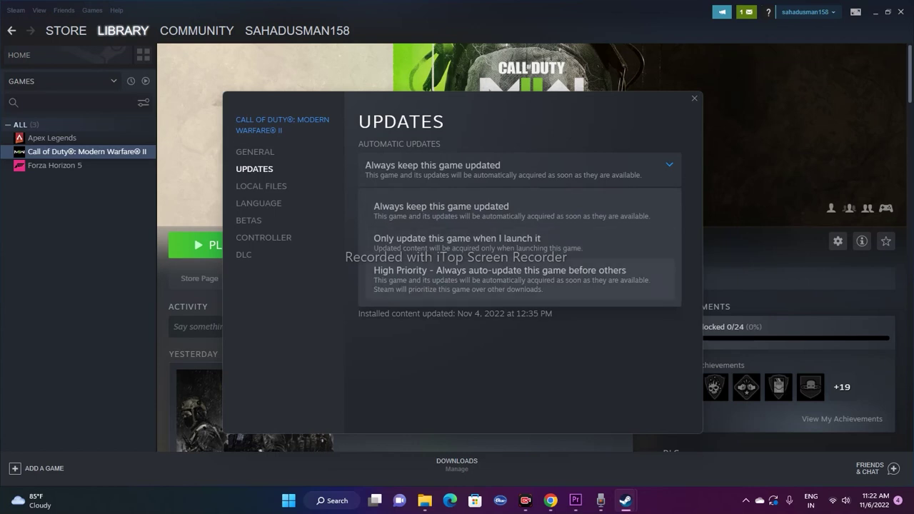
key(Escape)
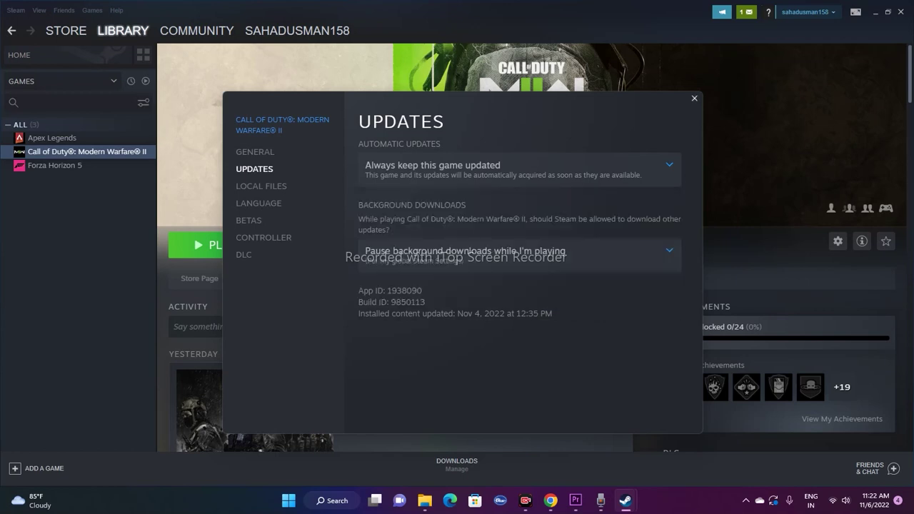
click(694, 98)
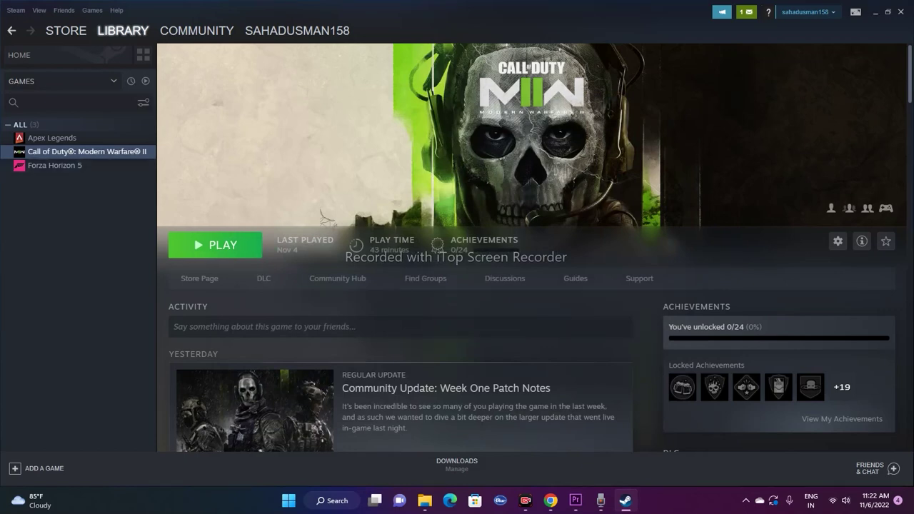
Step: Return to the article's page contents in Chrome to look up the next fix, and go back to the desktop
key(super+d)
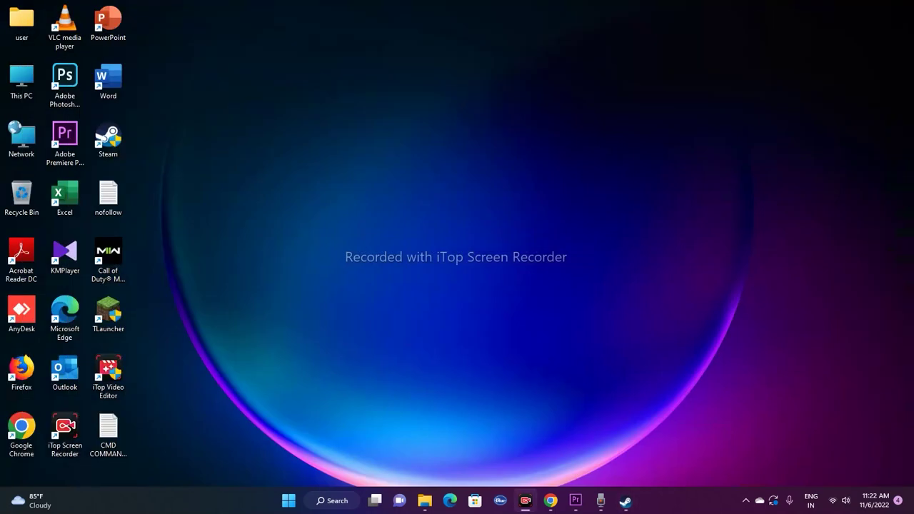
click(550, 500)
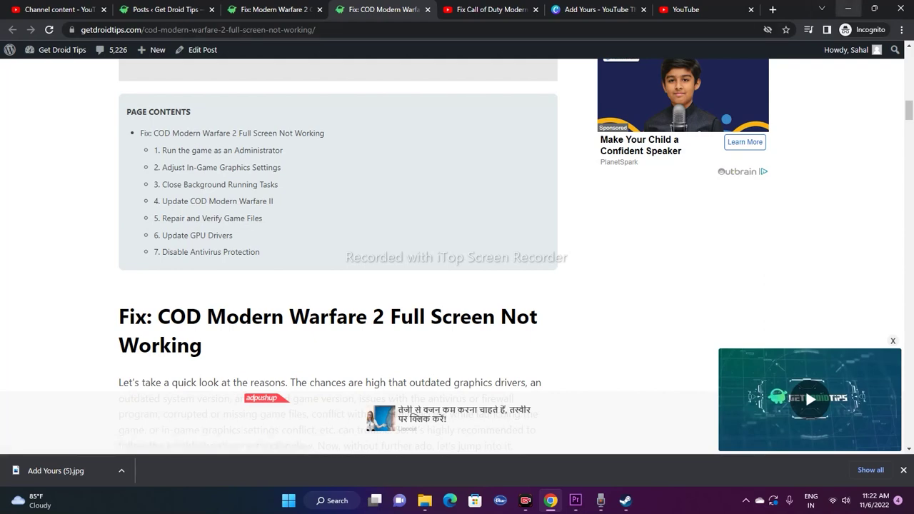
key(super+d)
Step: Start verifying the integrity of the Call of Duty: Modern Warfare II game files from its local files properties in Steam
click(625, 501)
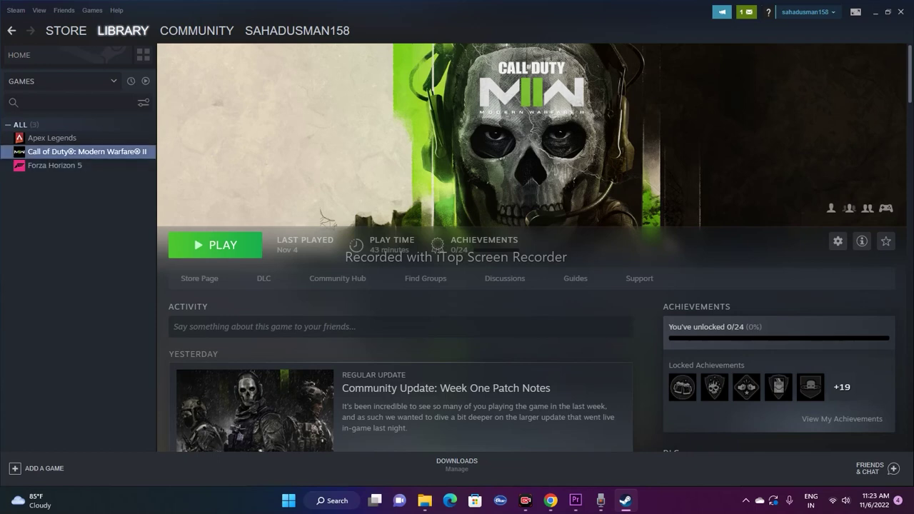
right_click(111, 152)
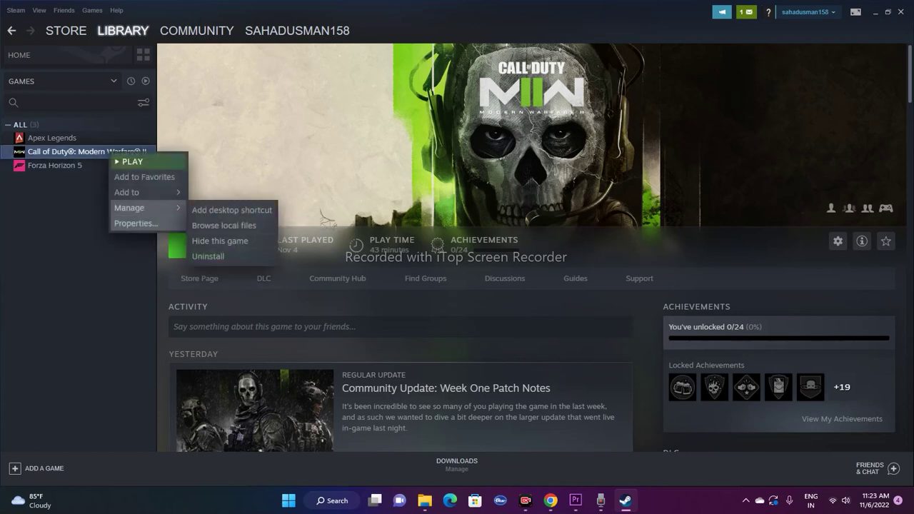
click(136, 222)
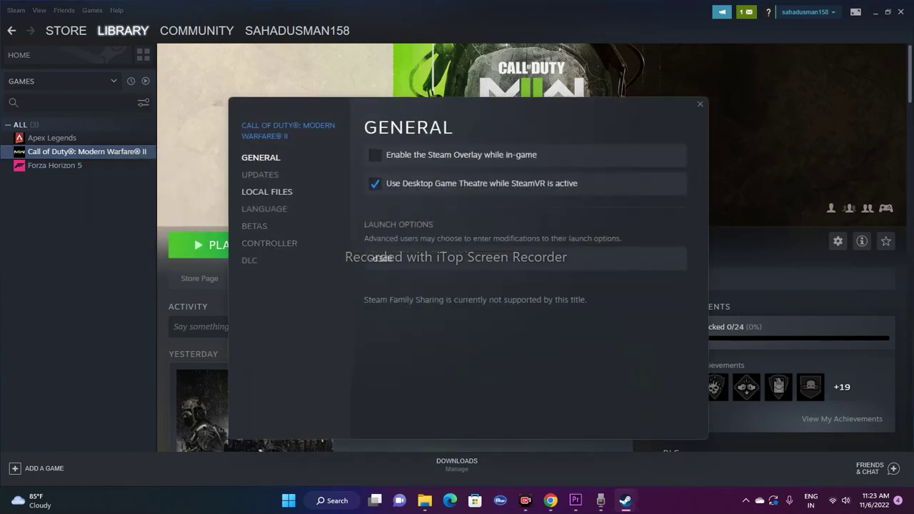
click(266, 191)
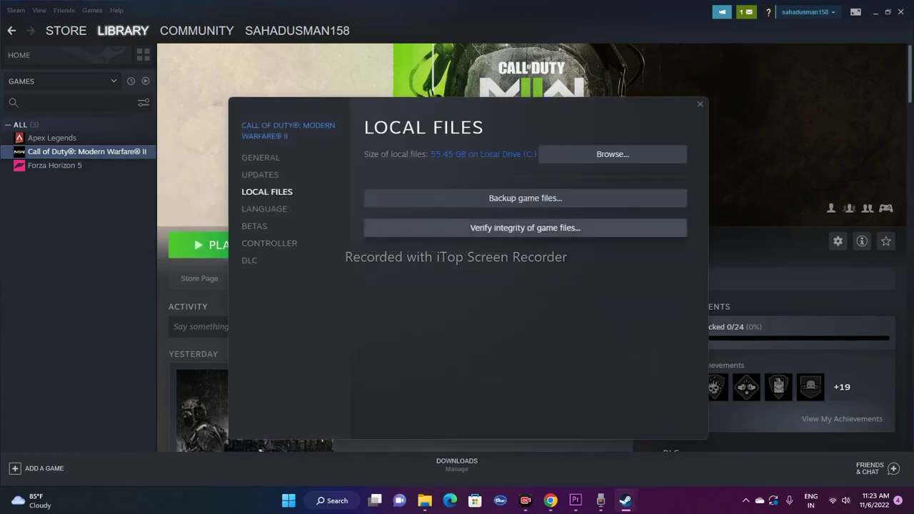
click(525, 227)
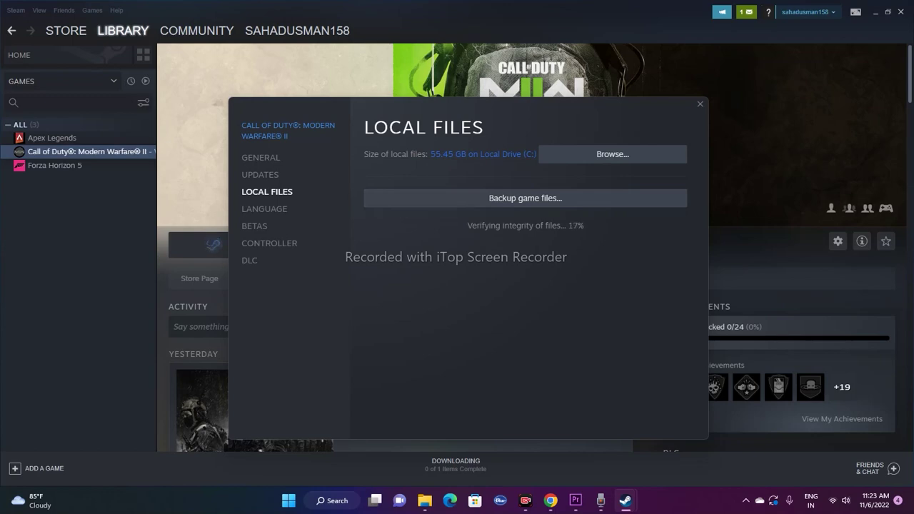
mouse_move(625, 500)
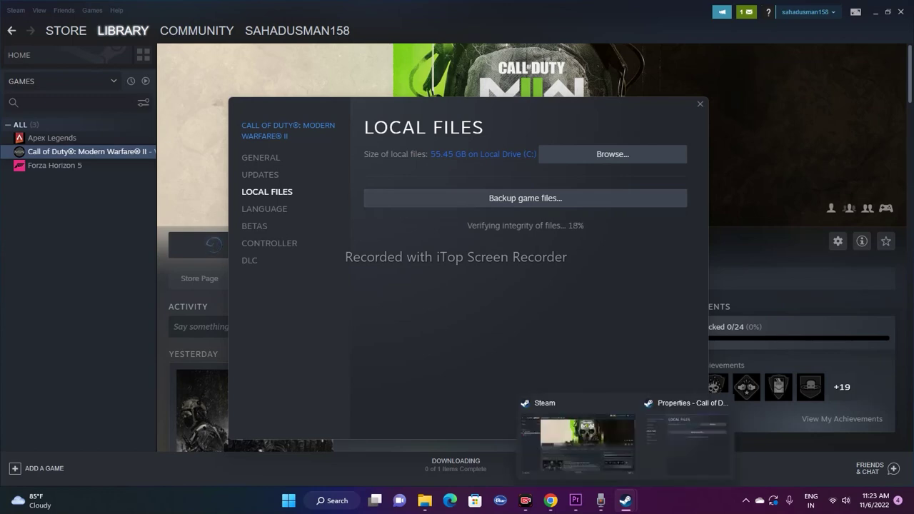
click(551, 499)
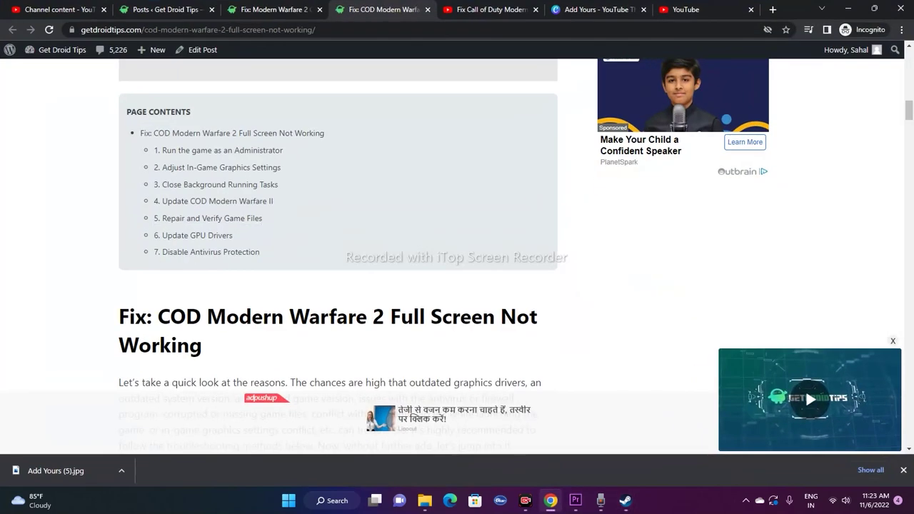
mouse_move(625, 500)
click(566, 444)
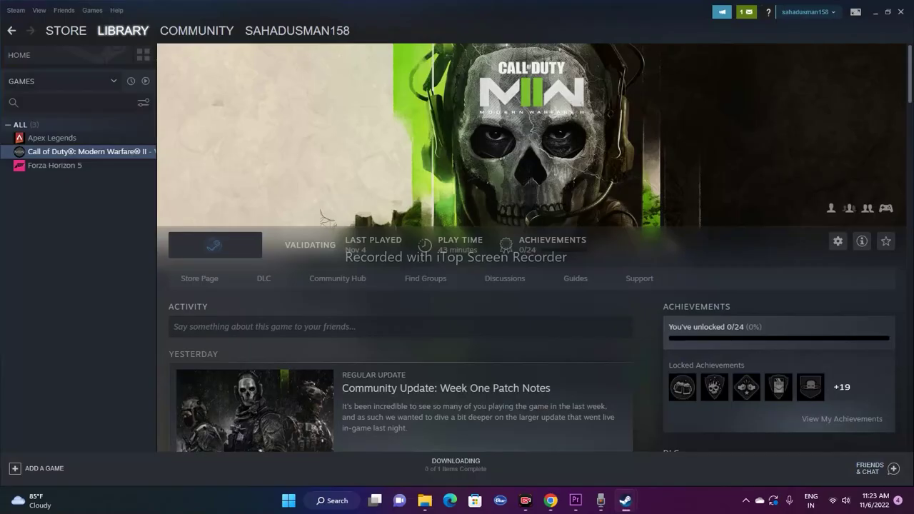
click(679, 435)
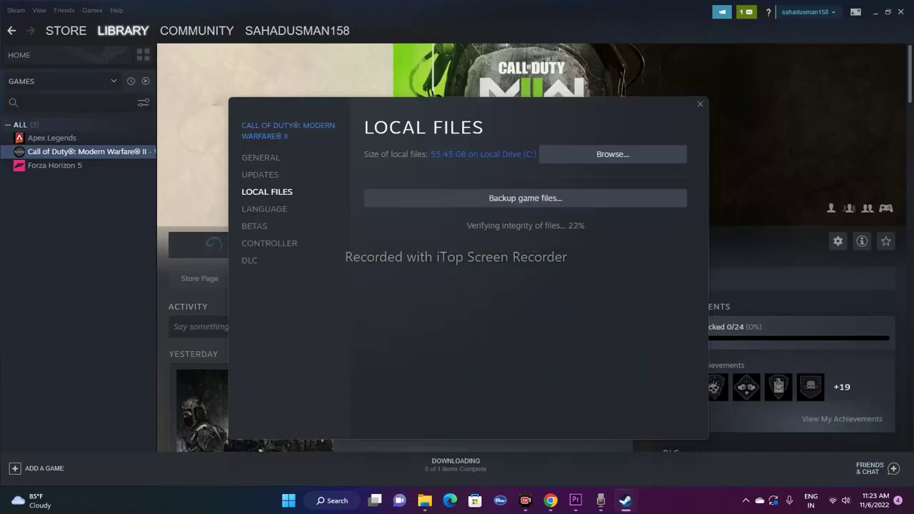
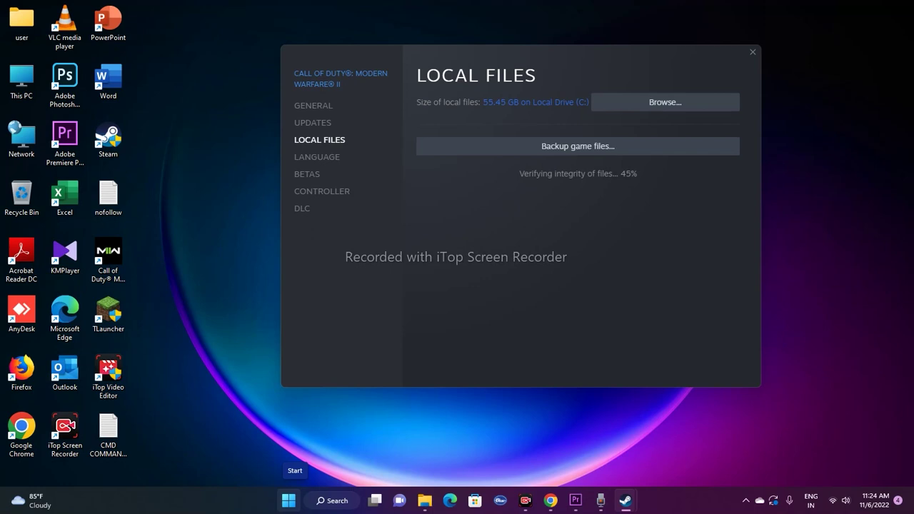
Step: Search automatically for updated drivers for the NVIDIA GeForce GTX 1650 SUPER display adapter in Device Manager, and close Device Manager
right_click(288, 500)
click(271, 250)
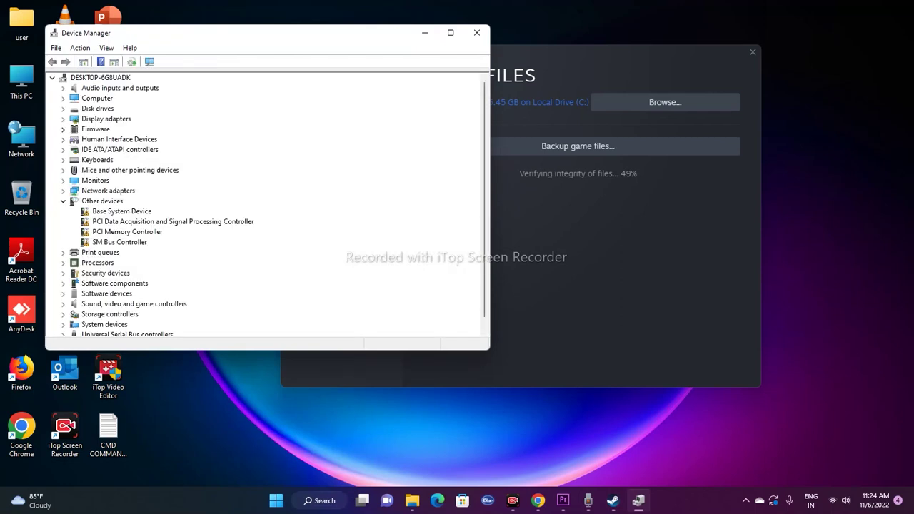
click(63, 118)
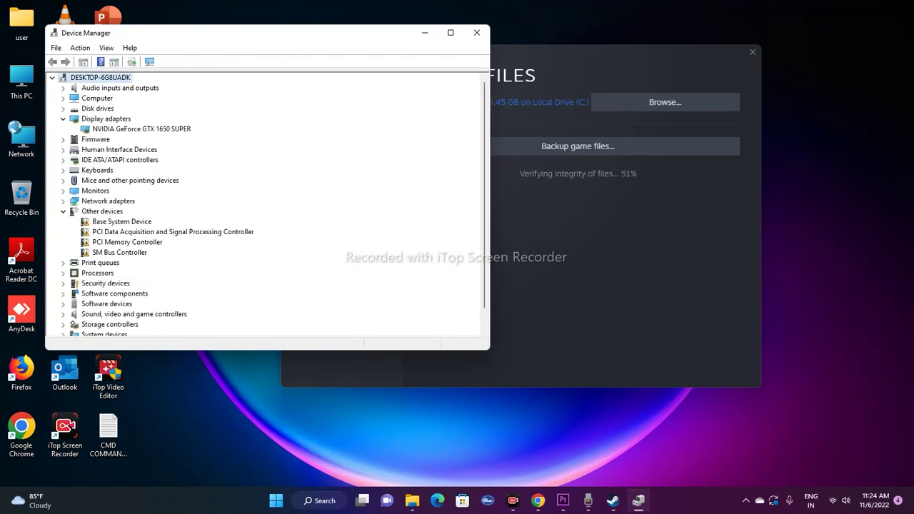
right_click(183, 129)
click(211, 137)
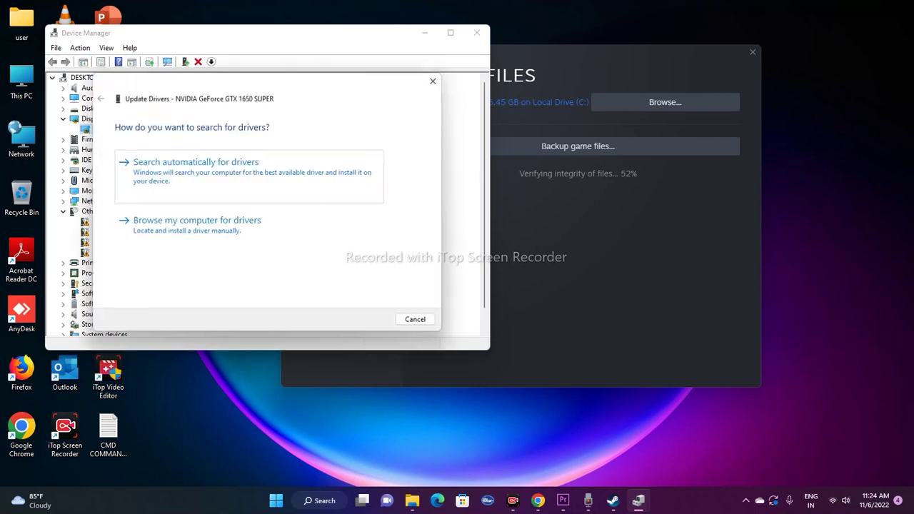
click(369, 187)
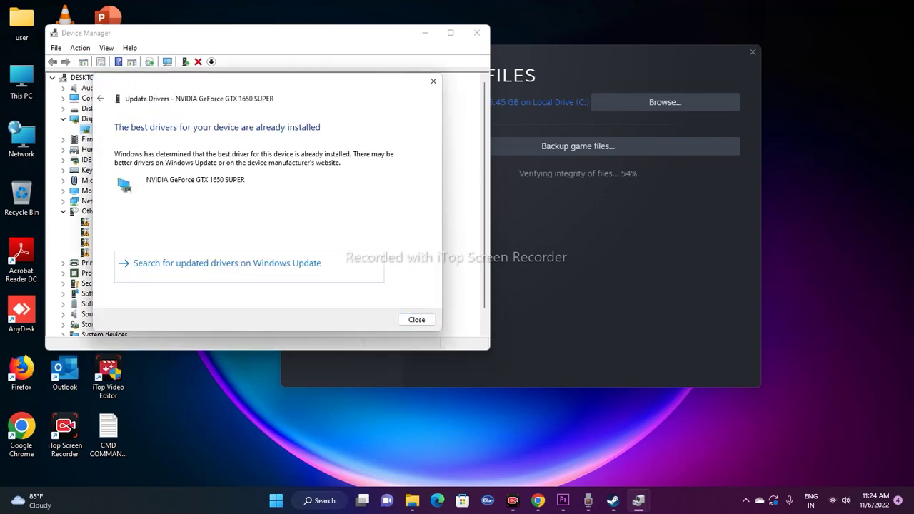
click(433, 80)
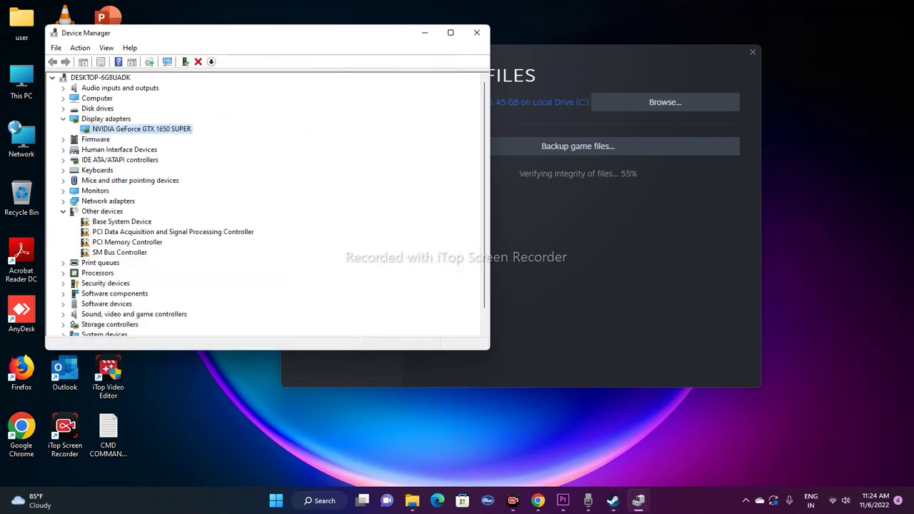
key(Left)
key(Left)
click(477, 32)
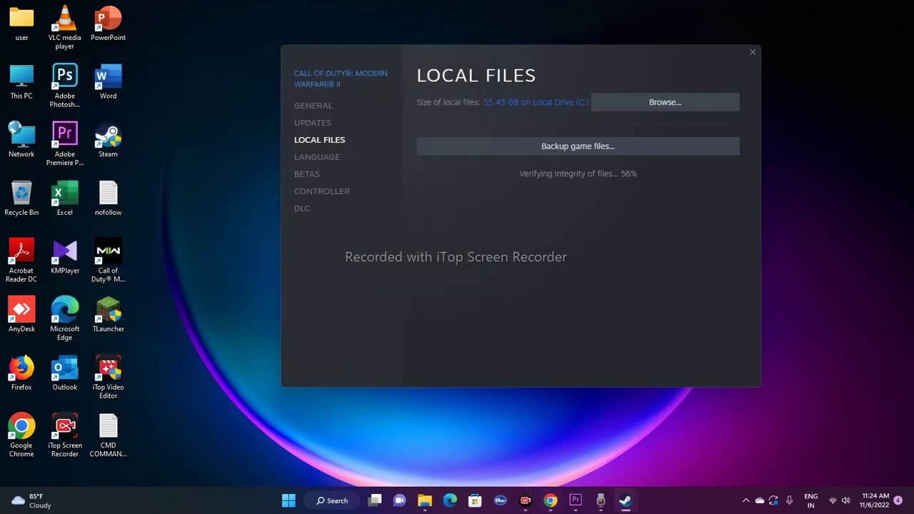
Step: Search for "nvidia driver update" in a new Chrome tab and open NVIDIA's official driver download page
click(550, 500)
click(772, 9)
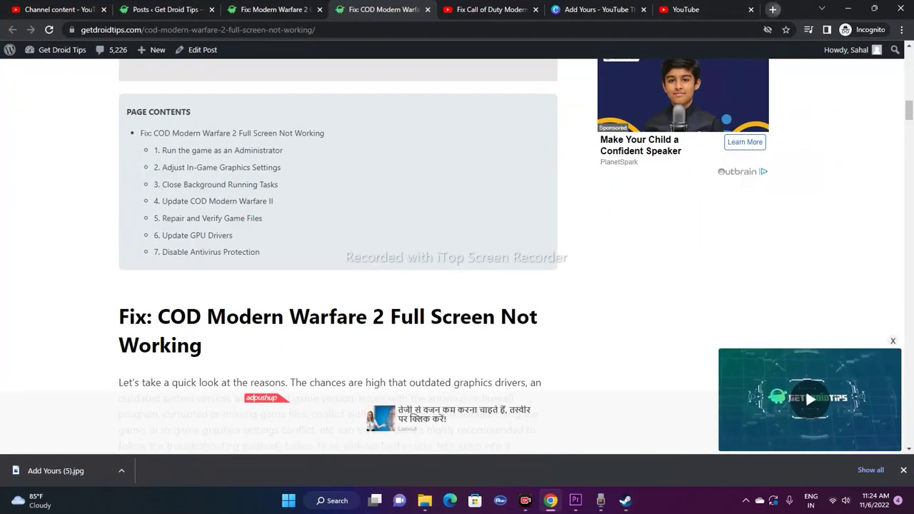
text(nvidi)
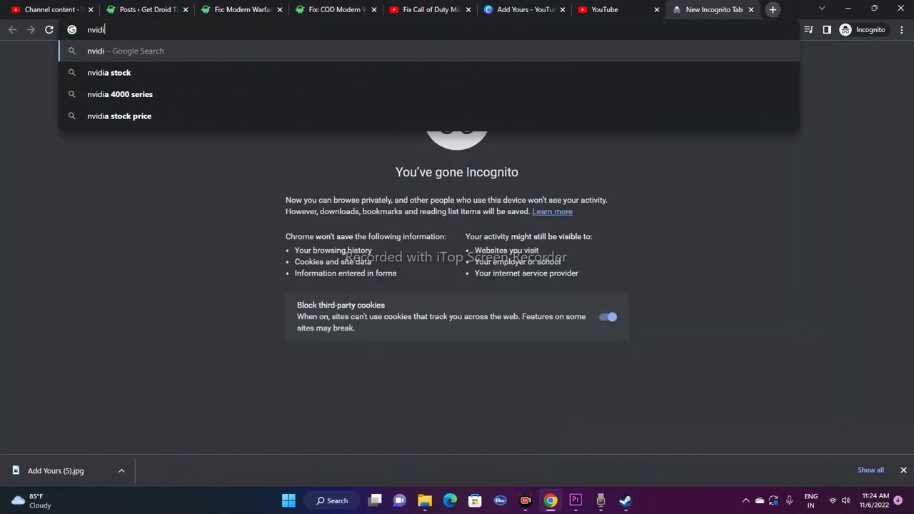
text(a dri)
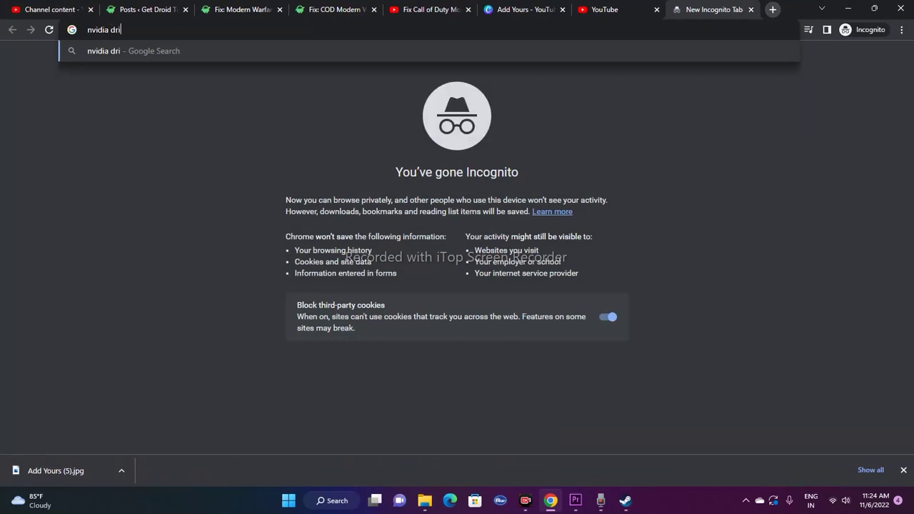
text(ver update)
key(Return)
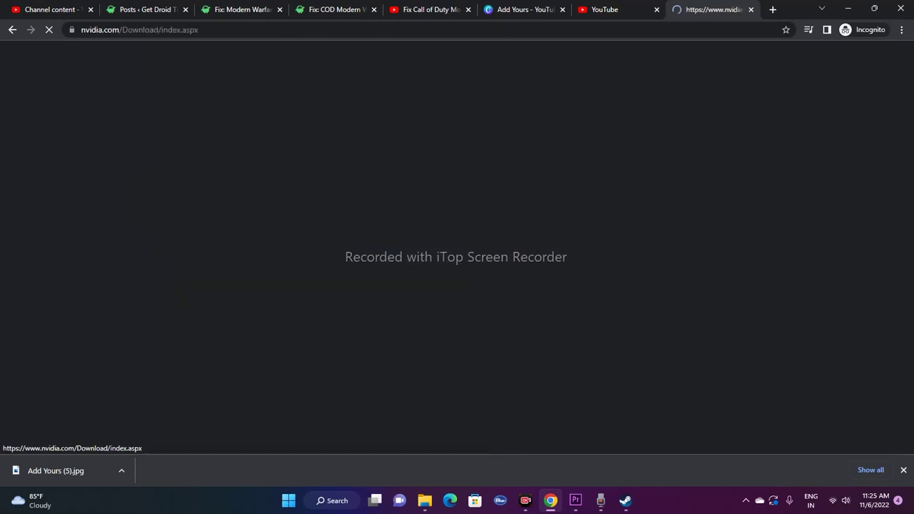
click(184, 167)
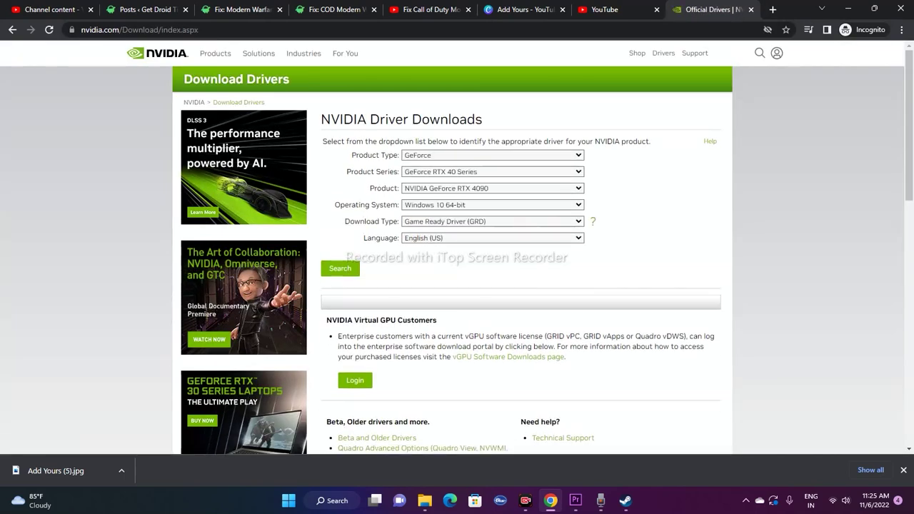
Step: Search NVIDIA's drivers for the GeForce GTX 16 Series (Notebooks) product series with Windows 11 as operating system
click(492, 172)
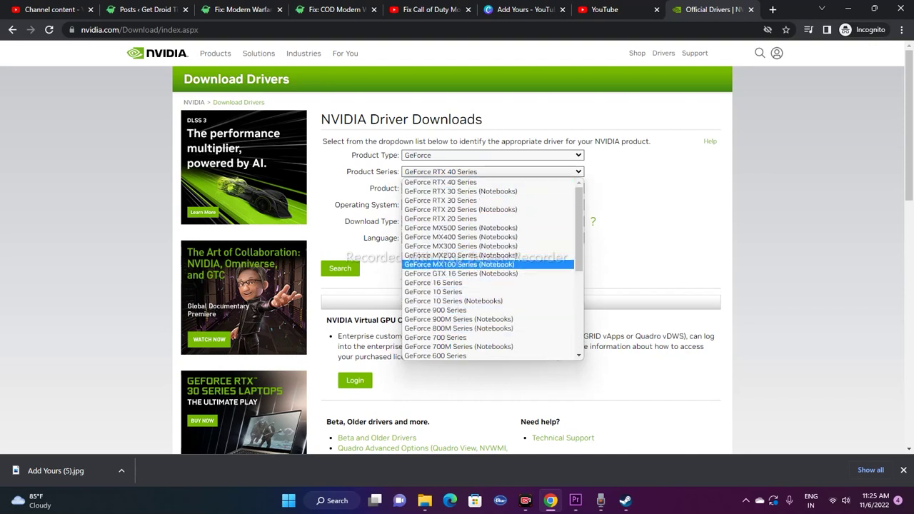
click(460, 273)
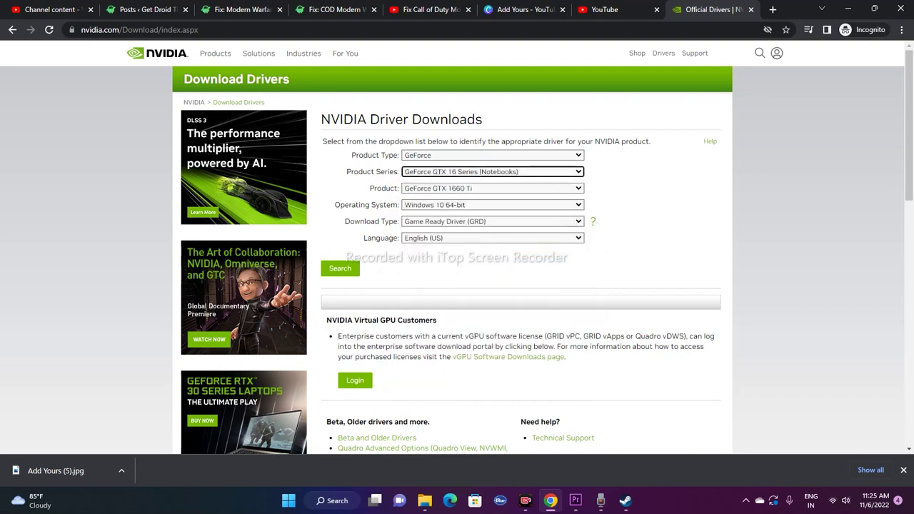
click(461, 205)
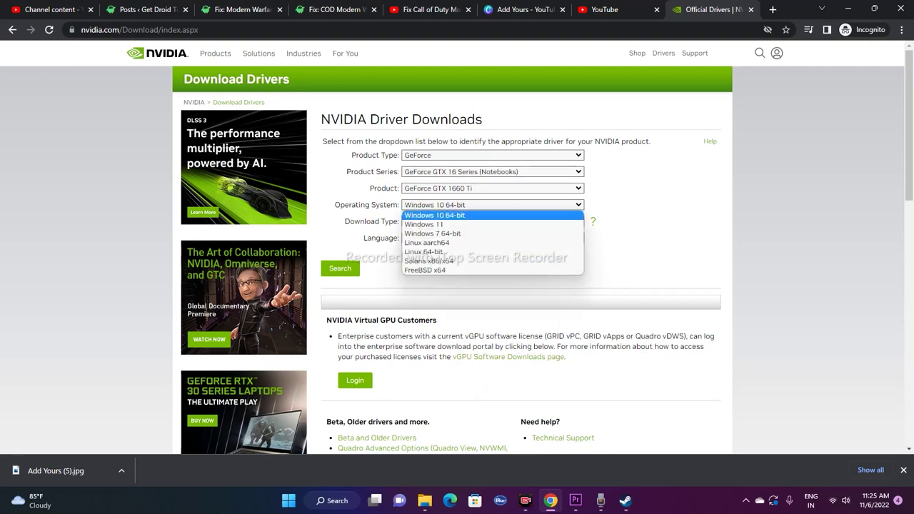
click(460, 224)
click(340, 268)
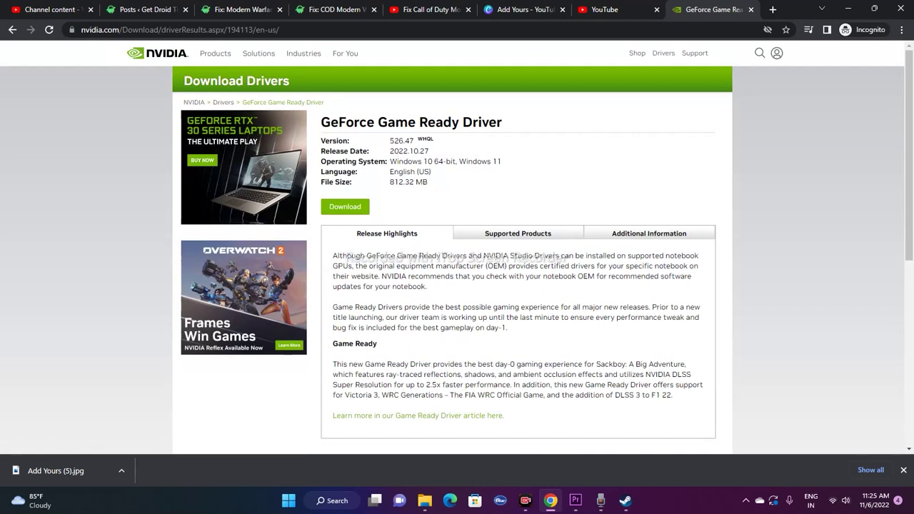
Step: Check the version number of the offered GeForce Game Ready Driver, and minimize Chrome
drag(389, 141, 414, 141)
click(421, 141)
click(414, 140)
drag(389, 140, 414, 141)
click(414, 140)
drag(389, 140, 415, 141)
click(414, 141)
click(848, 8)
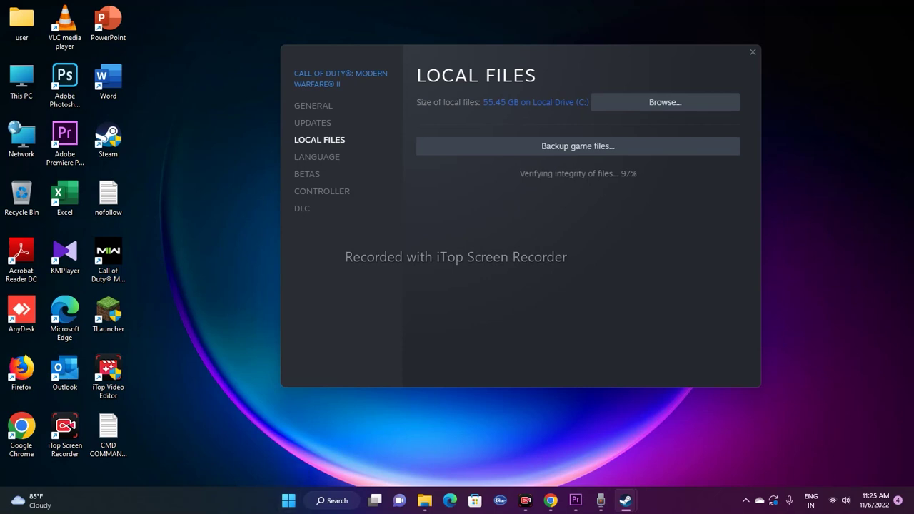
Step: Open the properties of the NVIDIA GeForce GTX 1650 SUPER display adapter in Device Manager
right_click(289, 501)
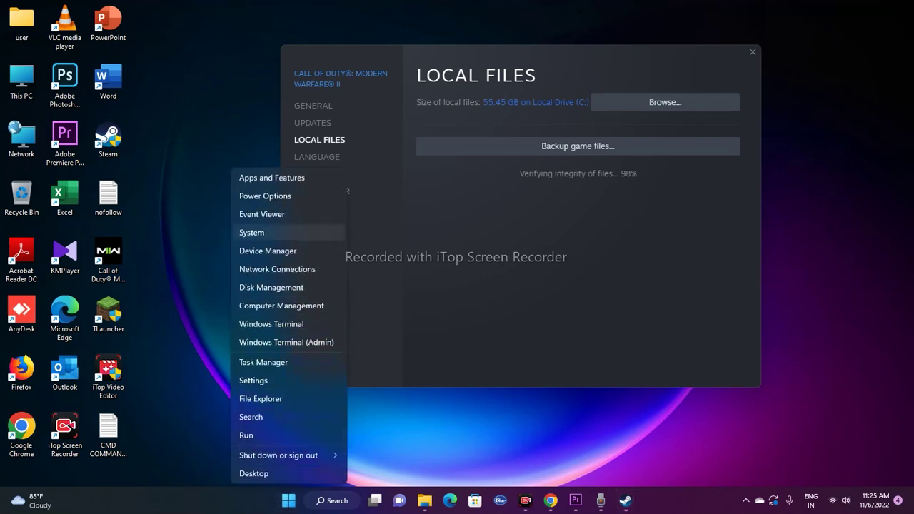
click(271, 251)
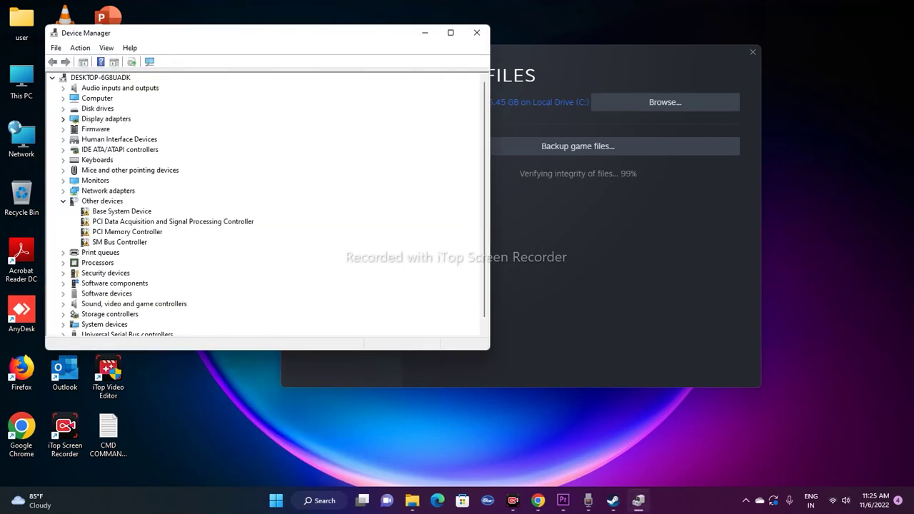
click(62, 118)
click(141, 128)
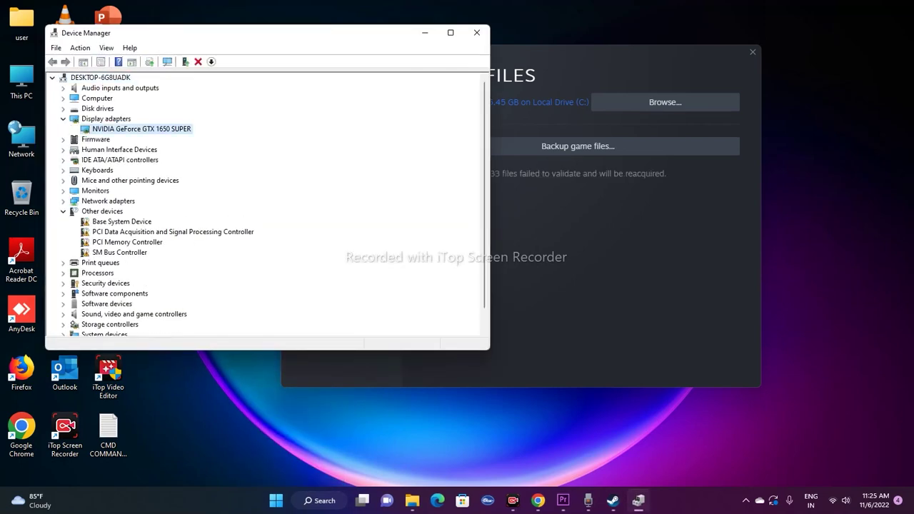
right_click(168, 130)
click(189, 198)
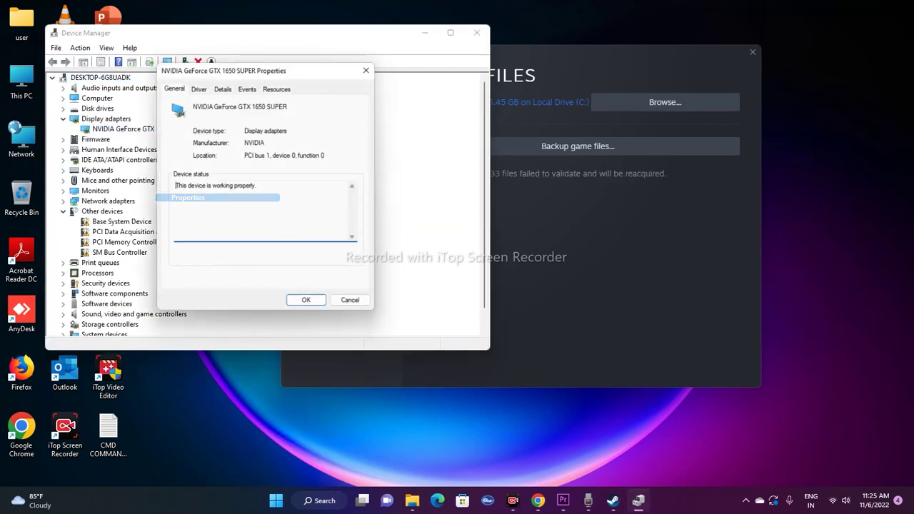
Step: Check the installed driver version in the display adapter's driver details, and close the properties and Device Manager
click(197, 85)
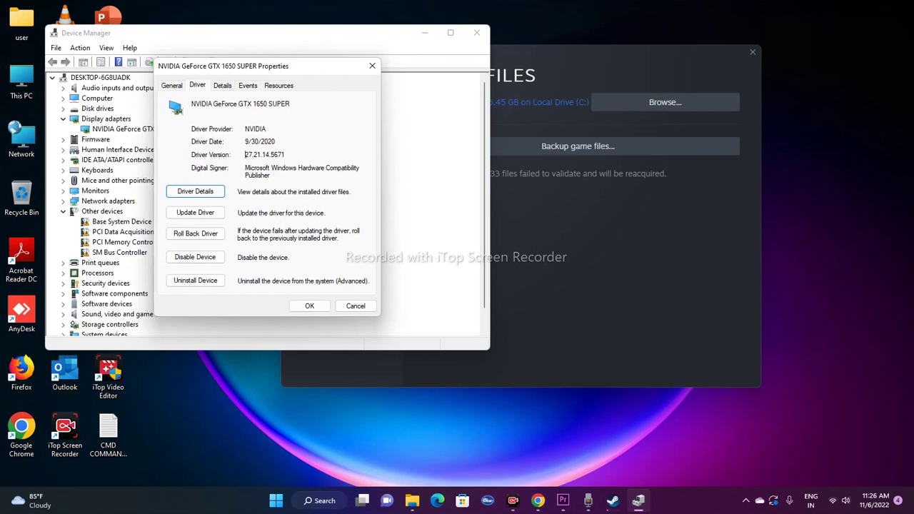
drag(245, 155, 285, 154)
click(284, 154)
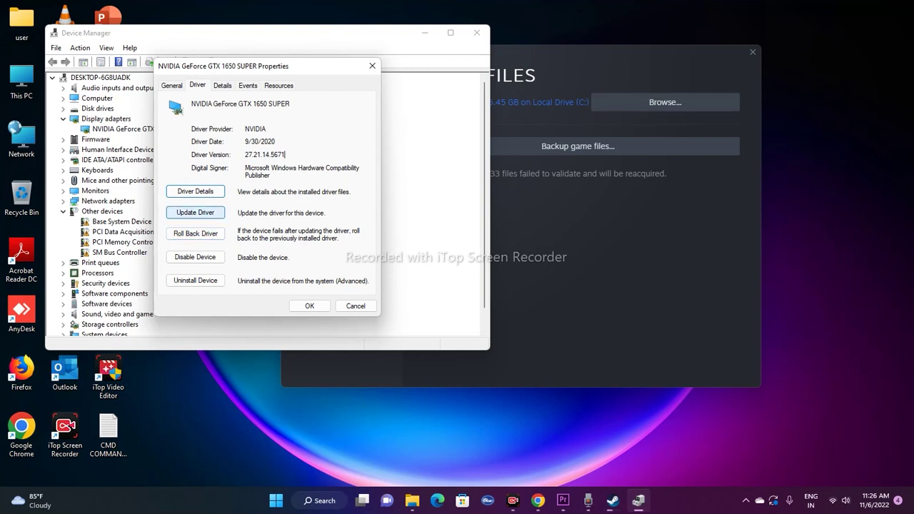
click(372, 65)
click(476, 32)
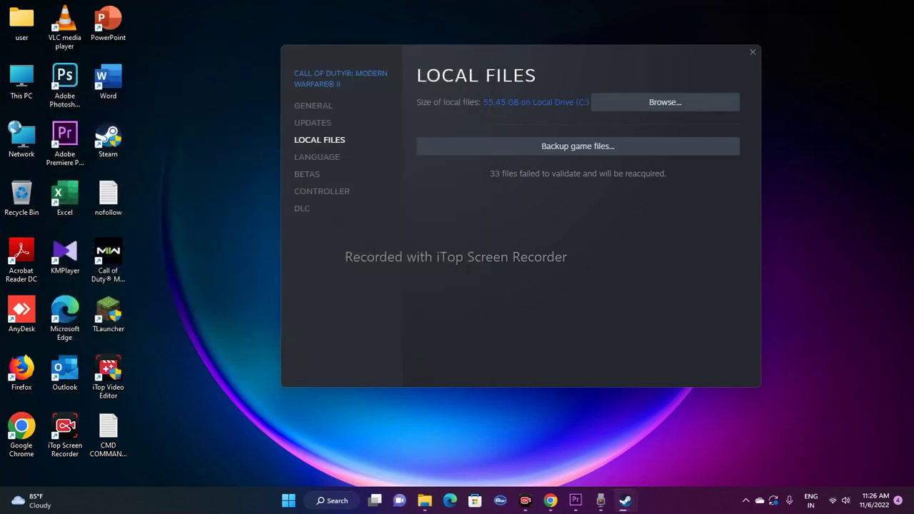
Step: Close the game's Steam properties, look up the next fix in the Chrome article, and return to the desktop
click(751, 52)
click(549, 500)
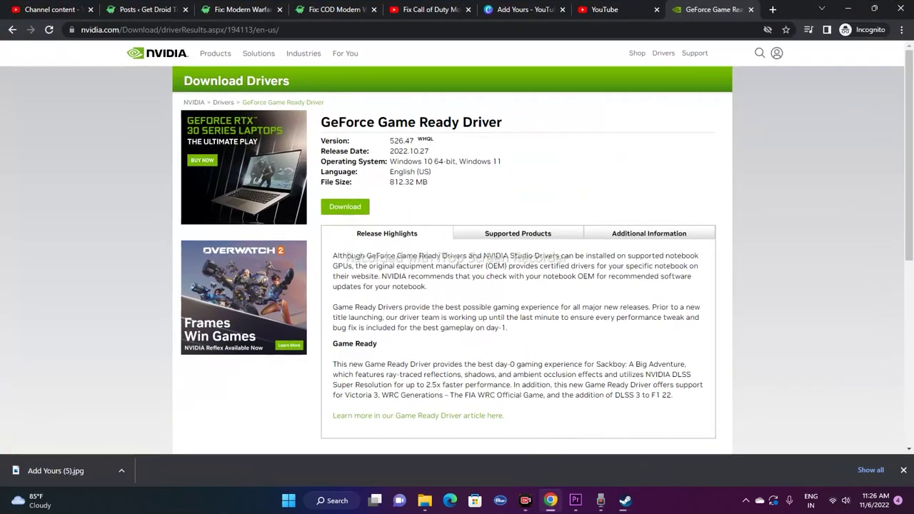
click(236, 9)
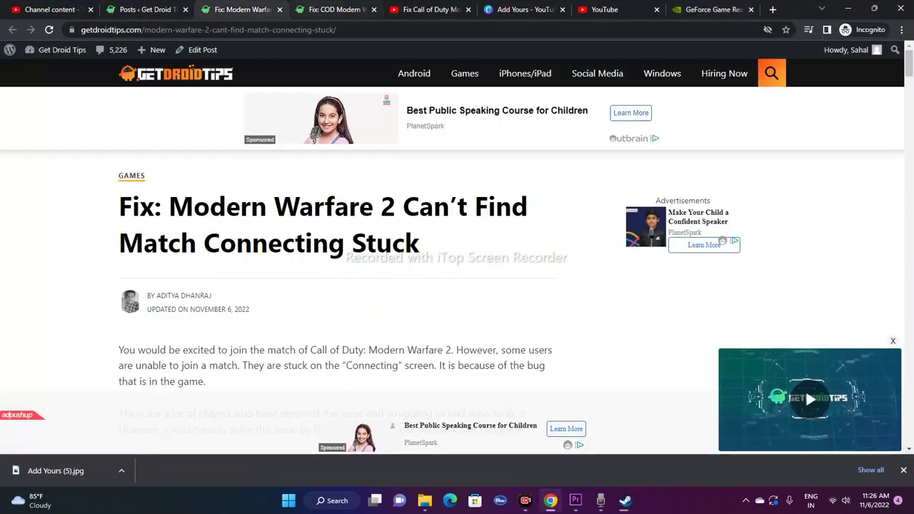
key(ctrl+Tab)
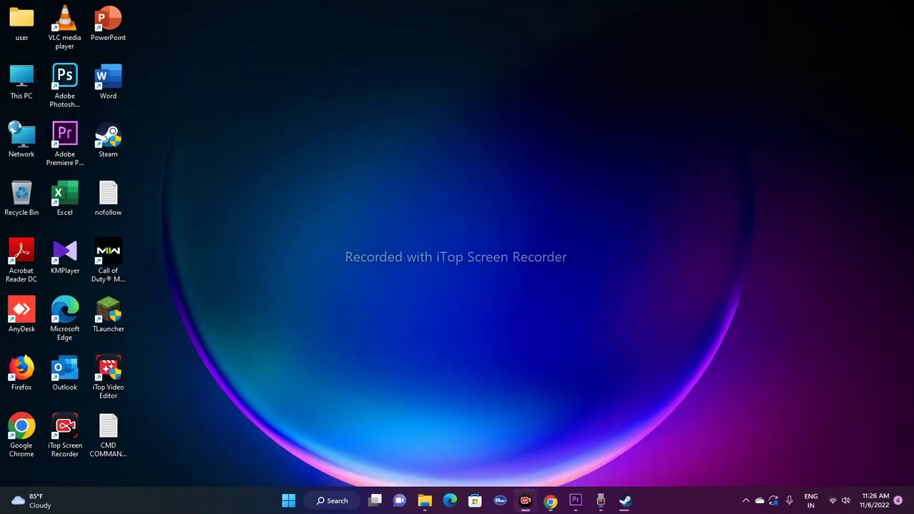
click(847, 8)
Step: Open Virus & threat protection in Windows Security from the Privacy & security settings
key(super+s)
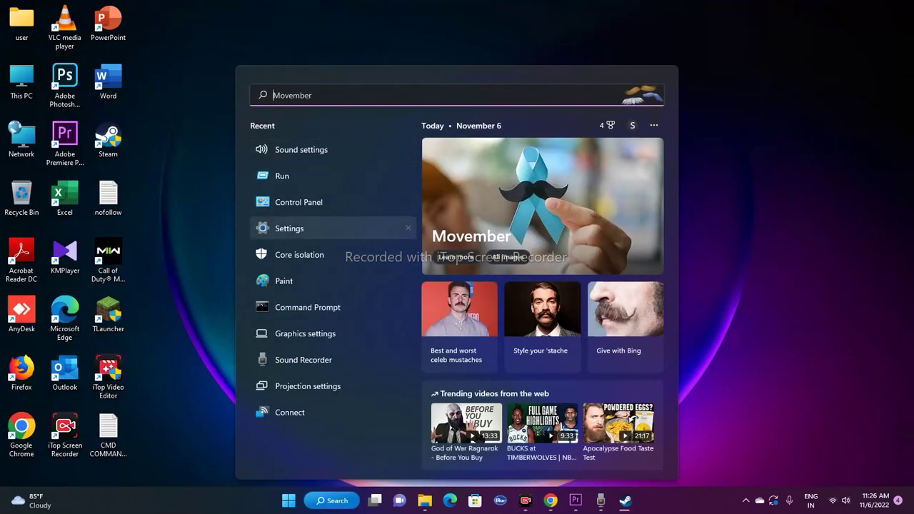
click(289, 227)
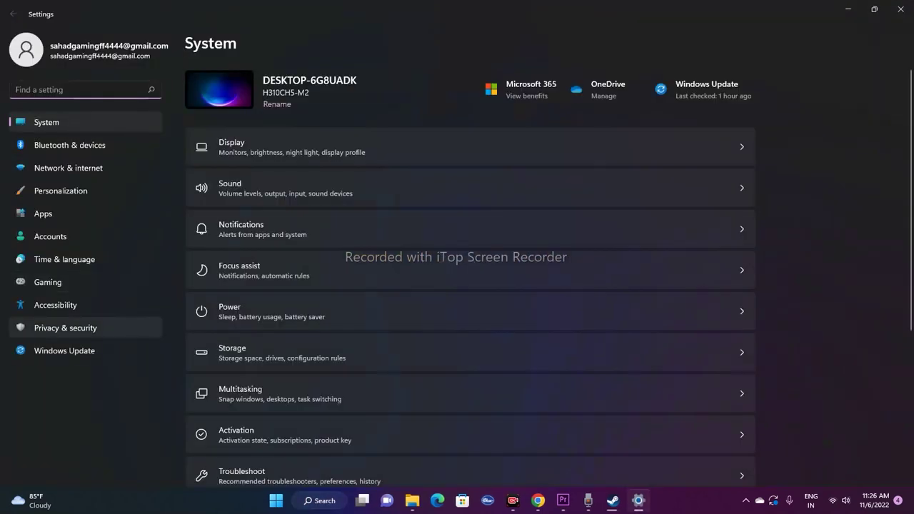
click(65, 328)
click(261, 118)
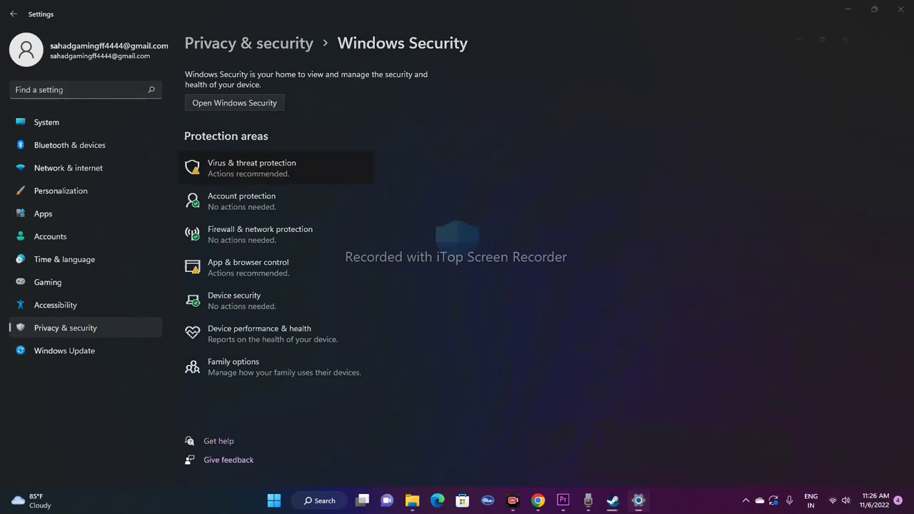
click(275, 167)
scroll(457, 256, down, 3)
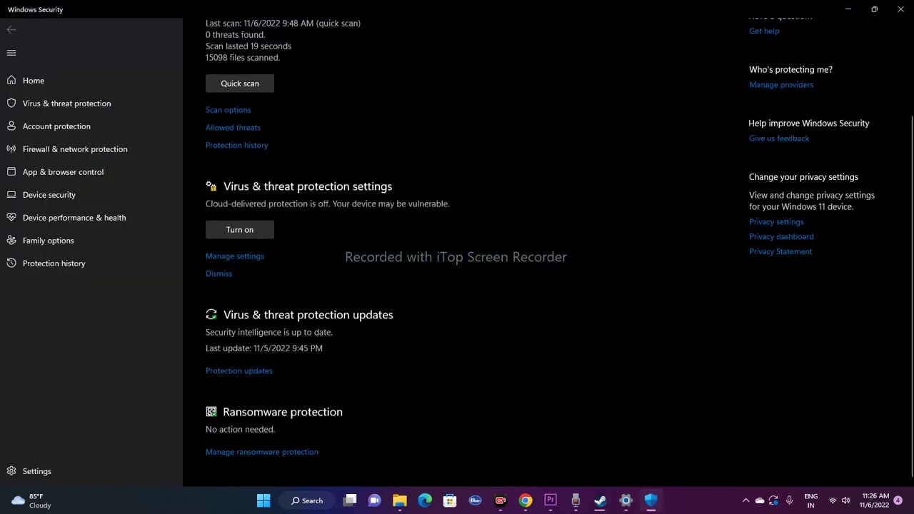
Step: Review the Controlled folder access switch under Ransomware protection, and close Windows Security and Settings
click(262, 452)
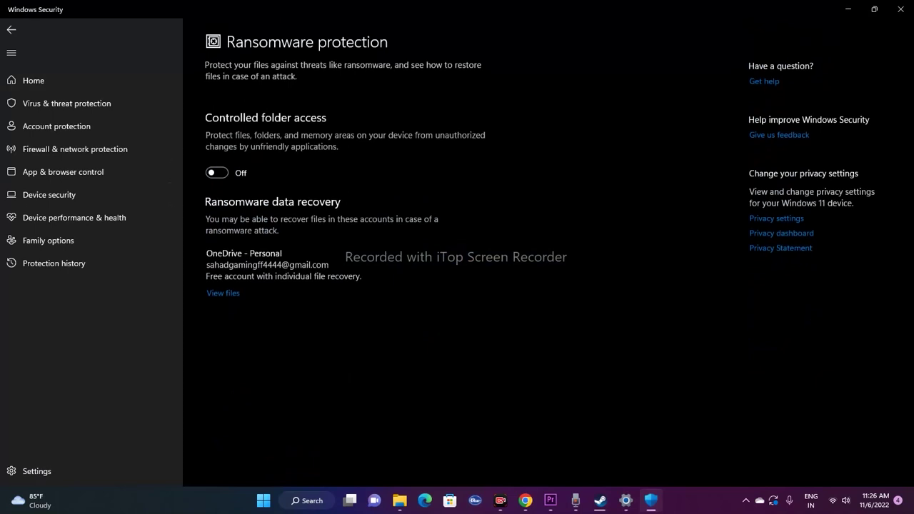
click(216, 172)
click(899, 9)
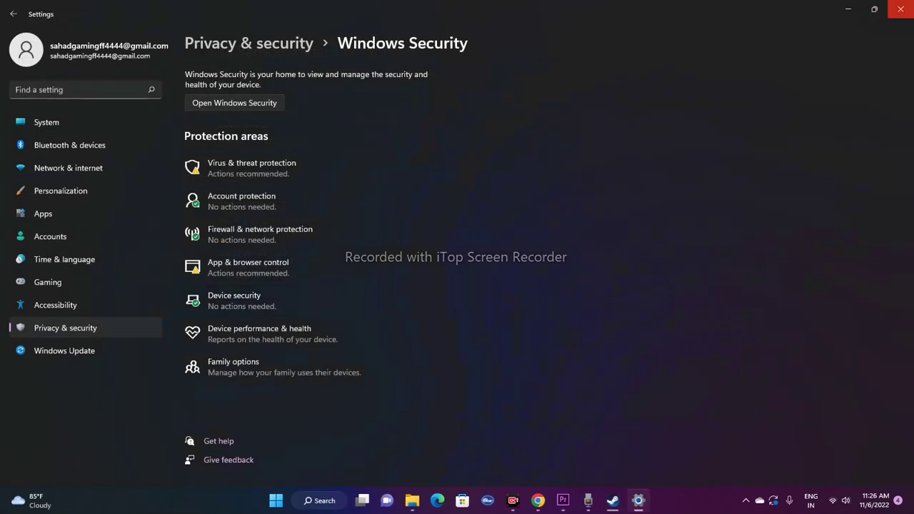
click(900, 9)
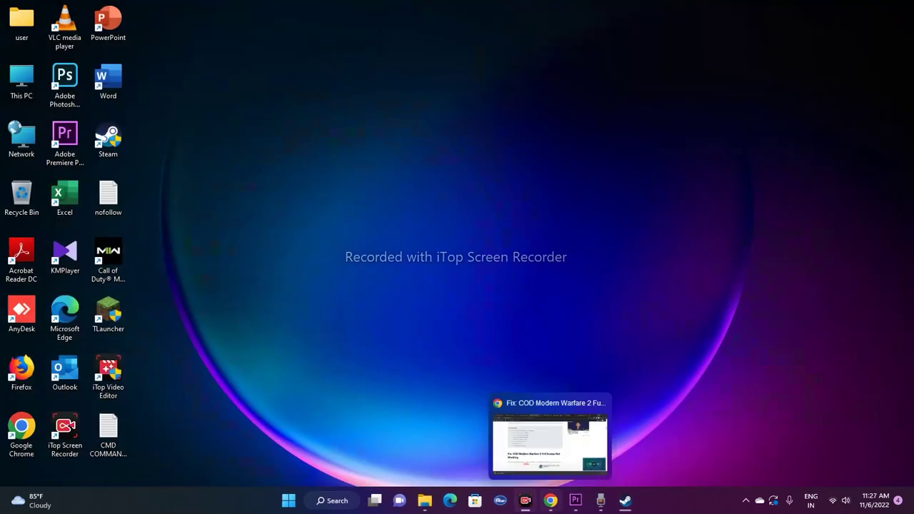
Step: Revisit the article in Chrome, and switch to the Call of Duty: Modern Warfare II library page in Steam
click(549, 499)
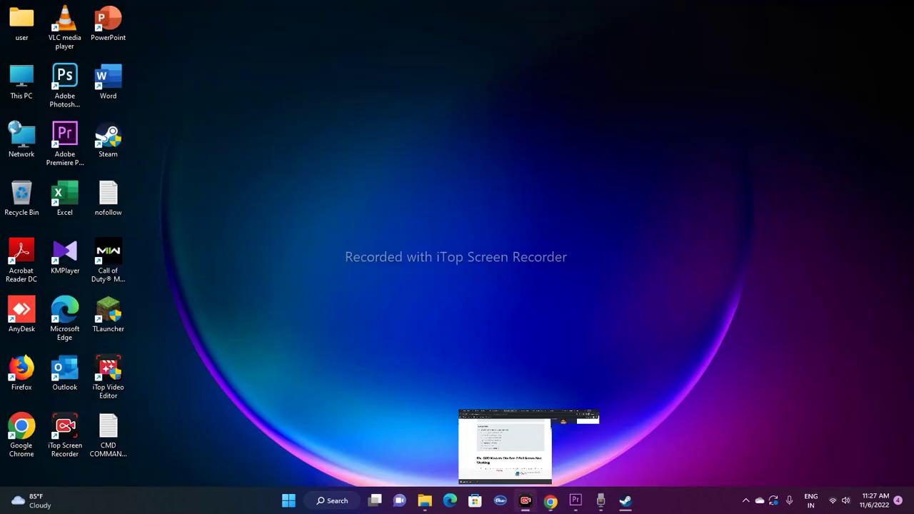
click(847, 8)
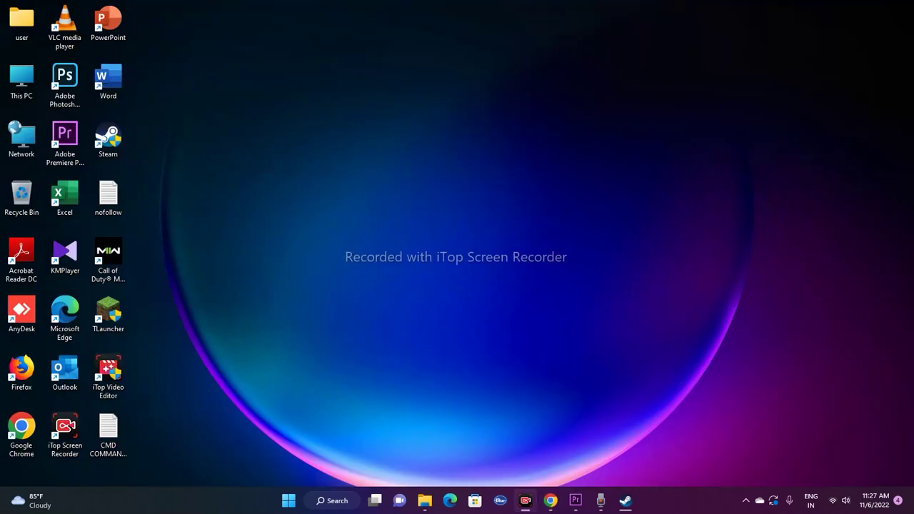
click(625, 500)
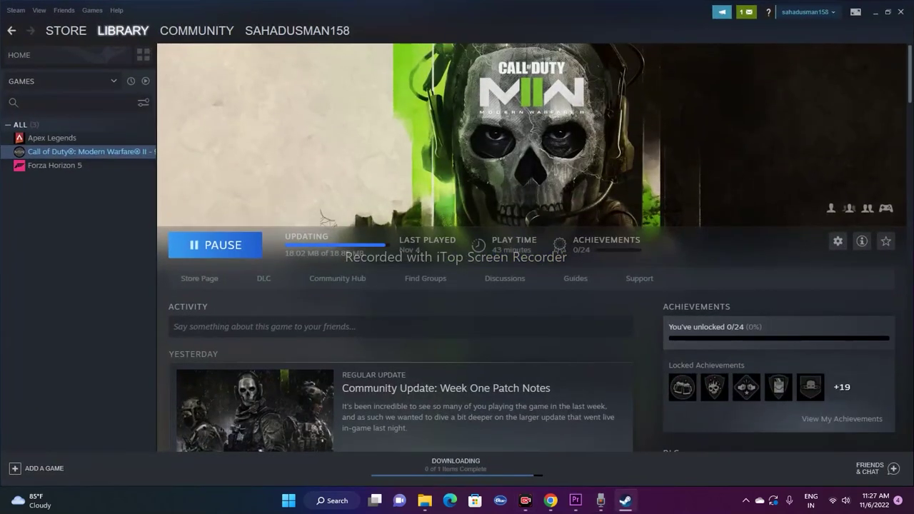